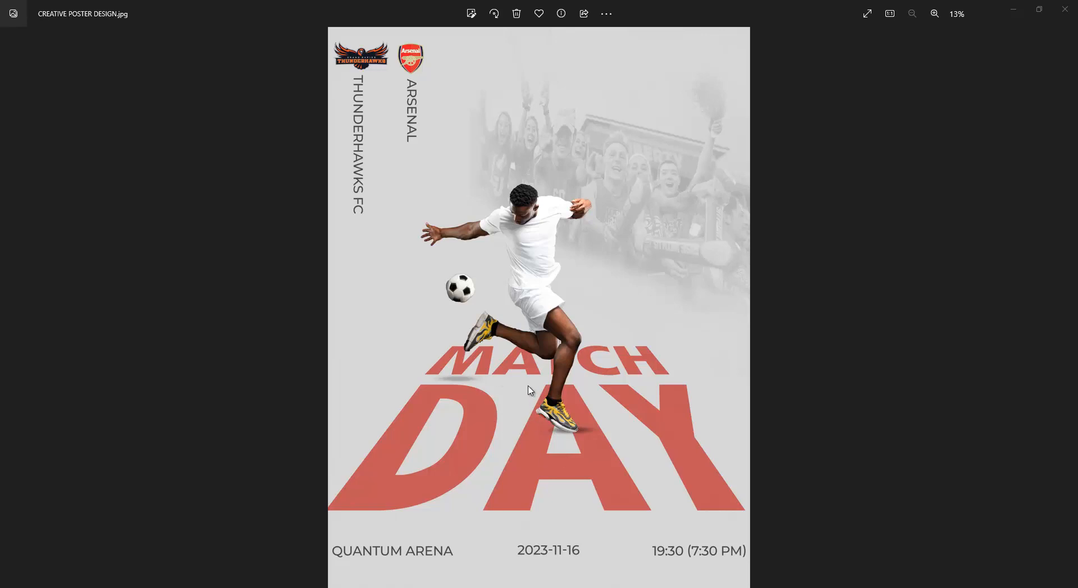
Examine the finished reference poster and the browser image results for the football crowd, Thunderhawks logo and Arsenal logo
key(alt+Tab)
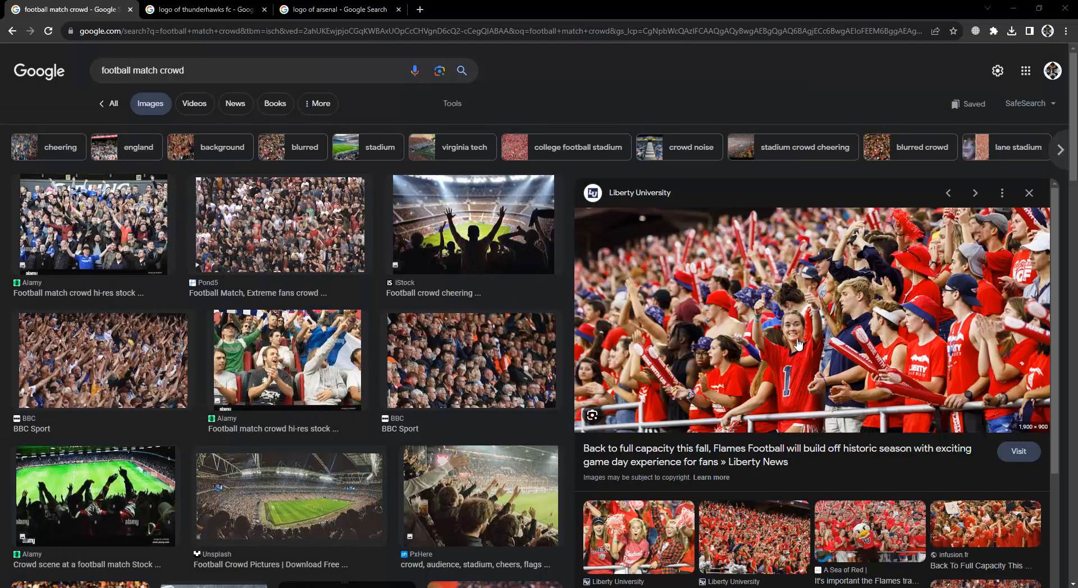
key(alt+Tab)
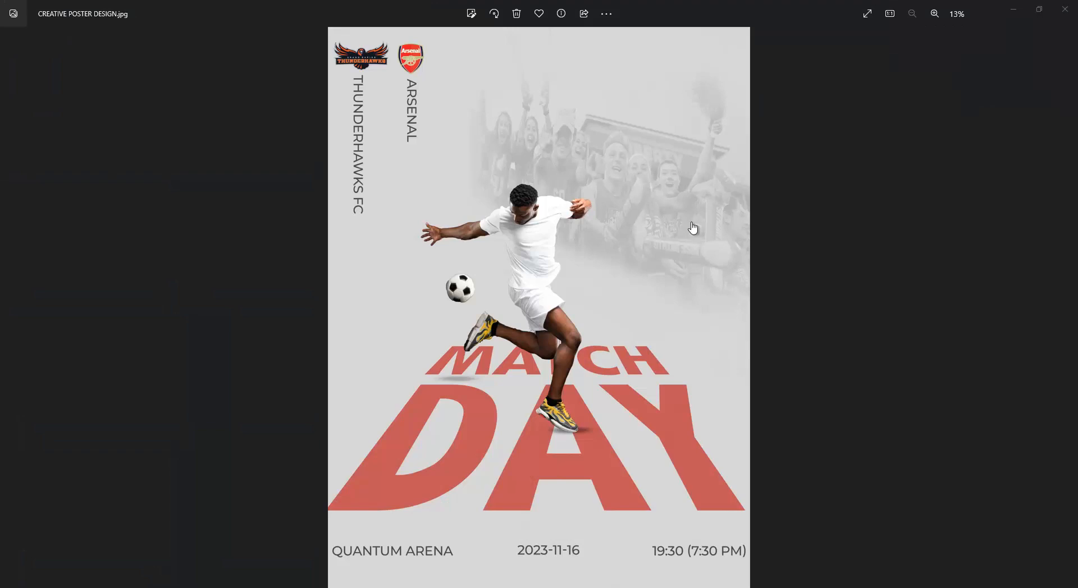
key(alt+Tab)
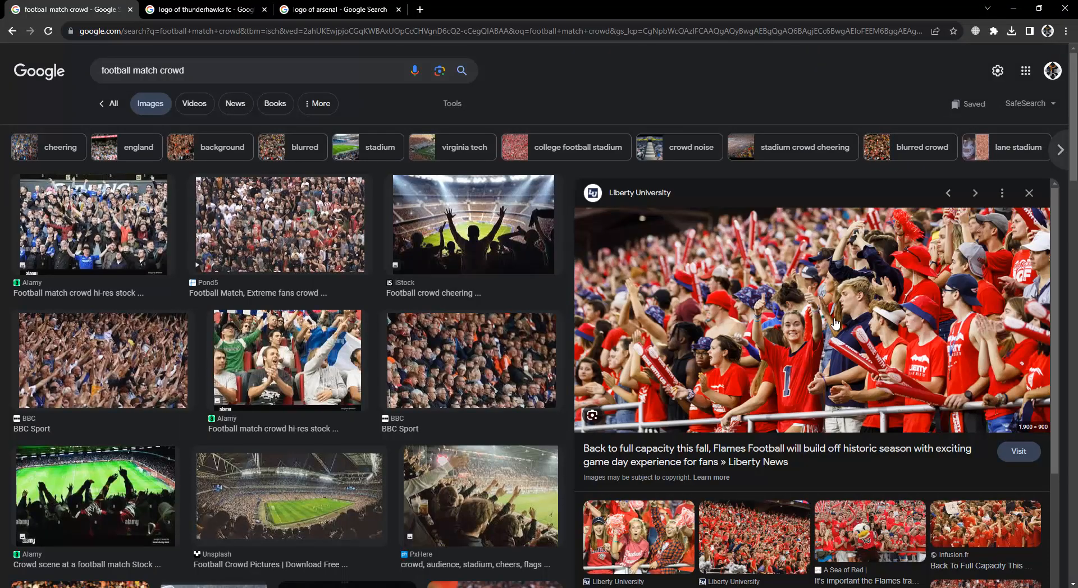
key(ctrl+Tab)
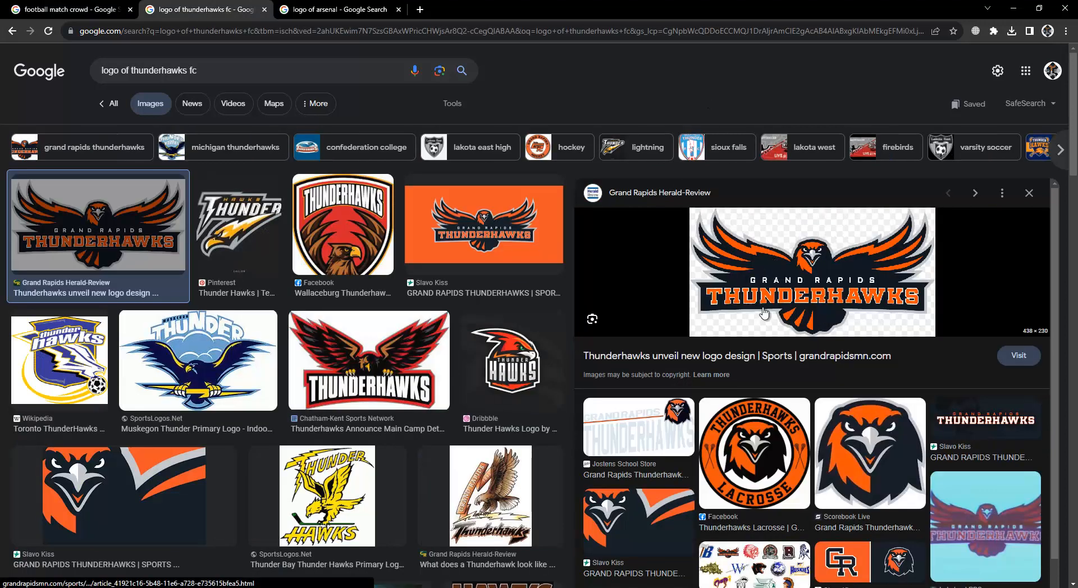
key(ctrl+Tab)
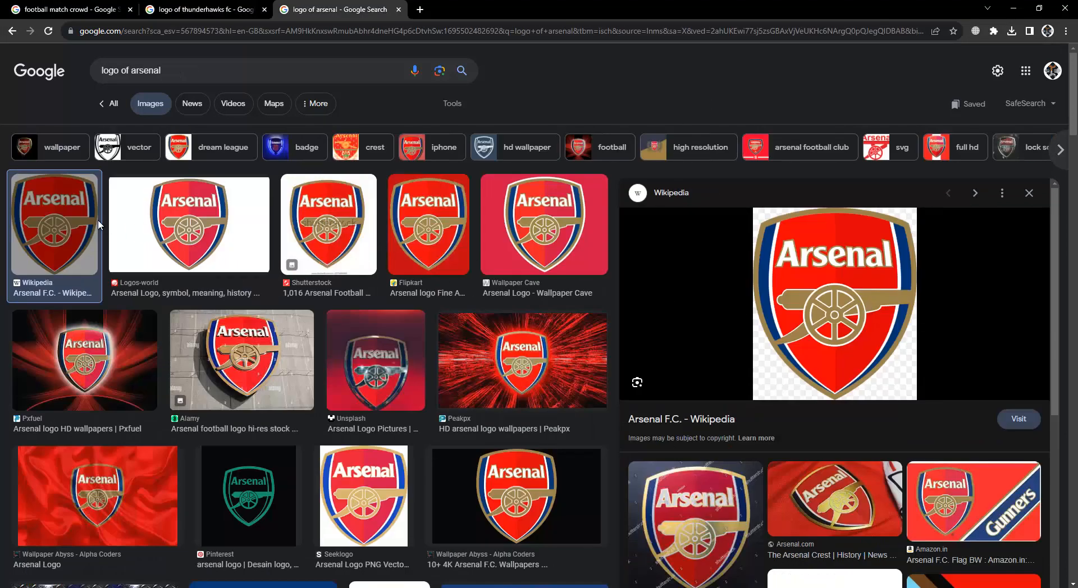
key(alt+Tab)
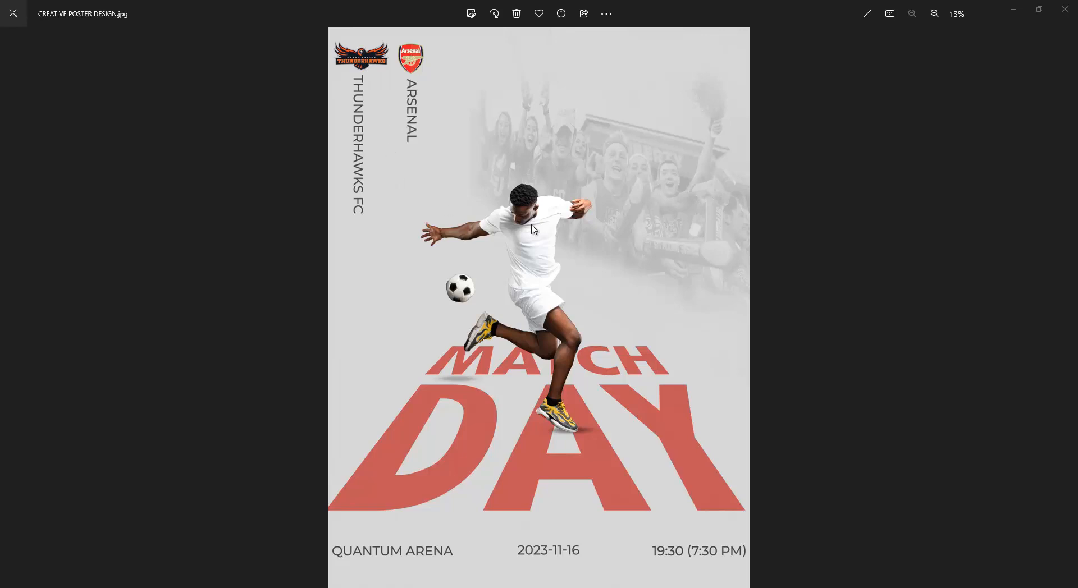
Switch to Photoshop and create a new document from the recent Poster preset, 18 x 24 in at 300 ppi
key(alt+Tab)
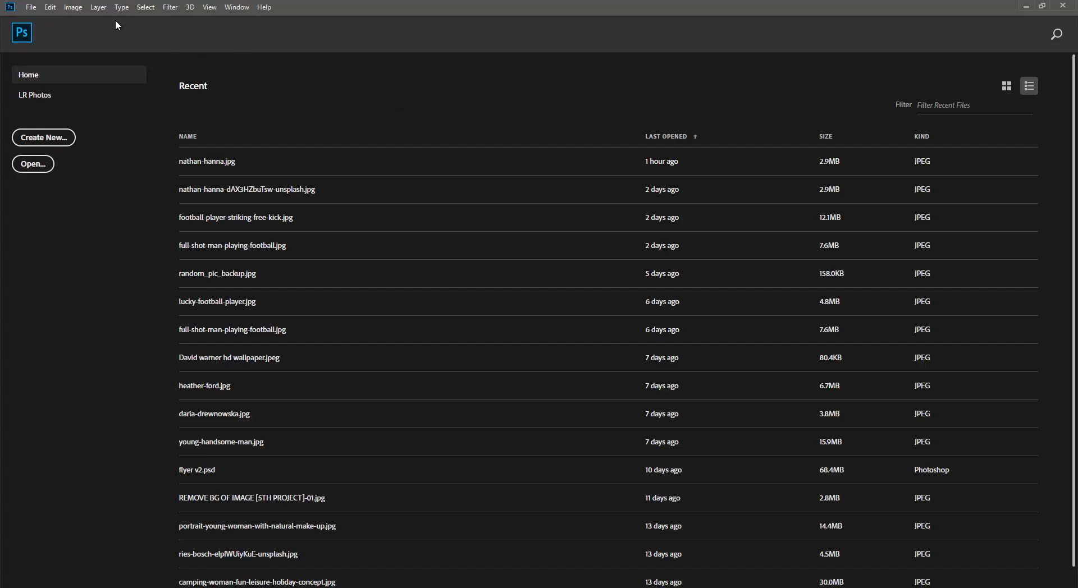
click(33, 15)
click(42, 21)
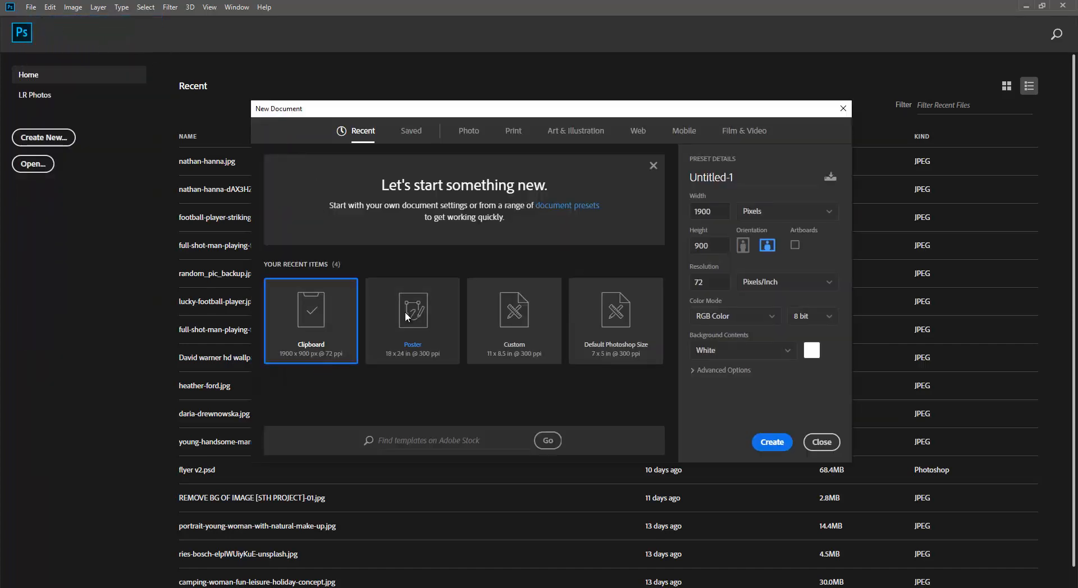
click(407, 318)
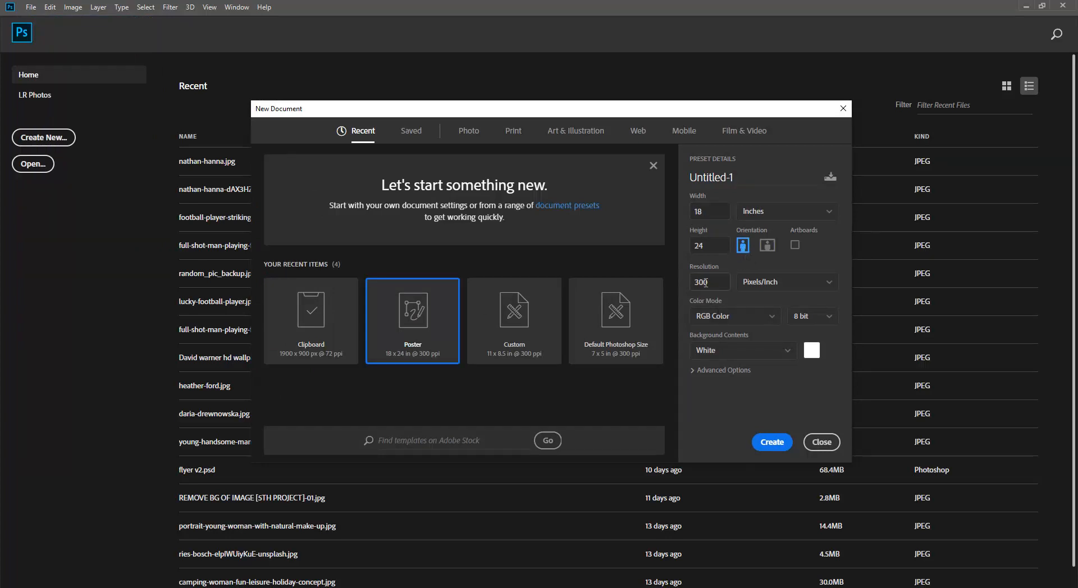
click(765, 442)
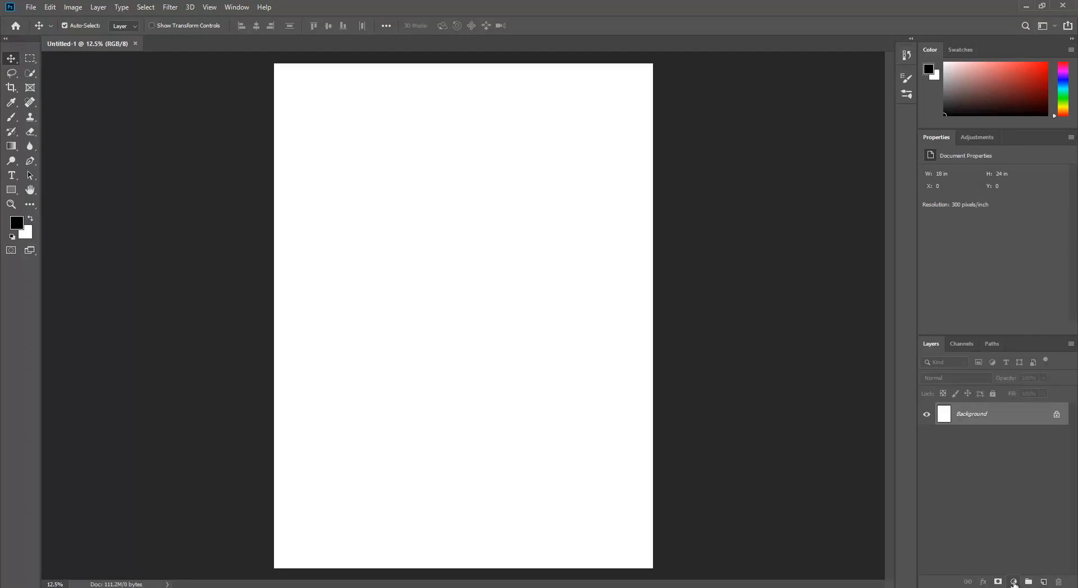
Add a Solid Color fill layer in light grey #e4e4e4 above the background
click(1013, 582)
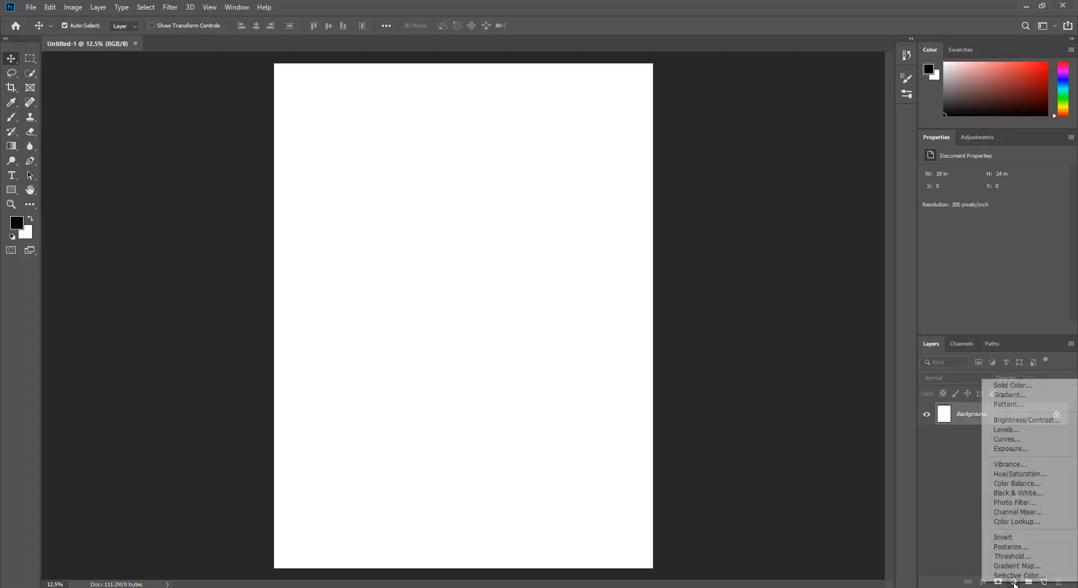
click(1003, 387)
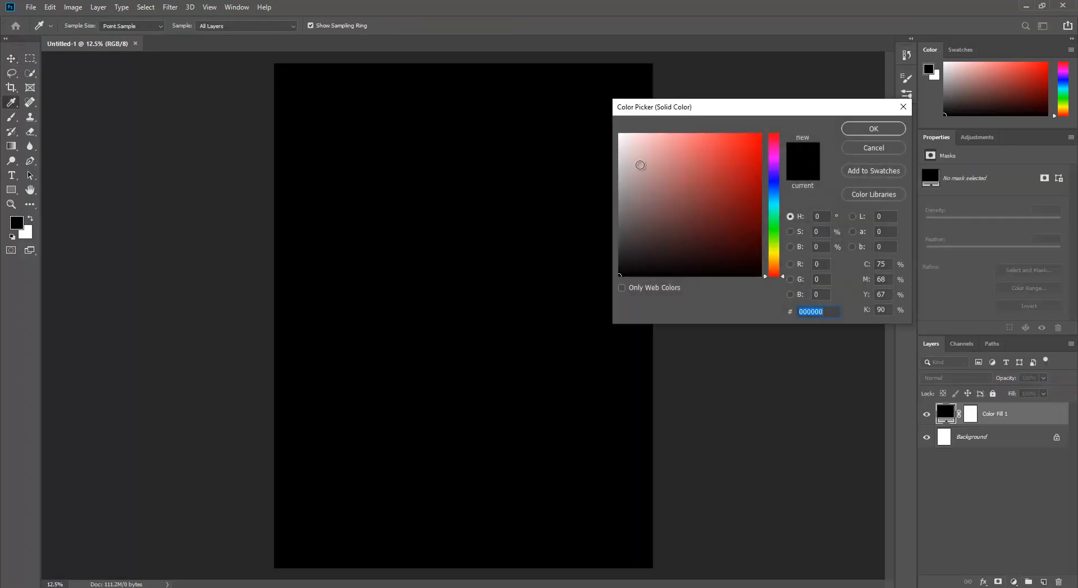
drag(640, 165, 607, 148)
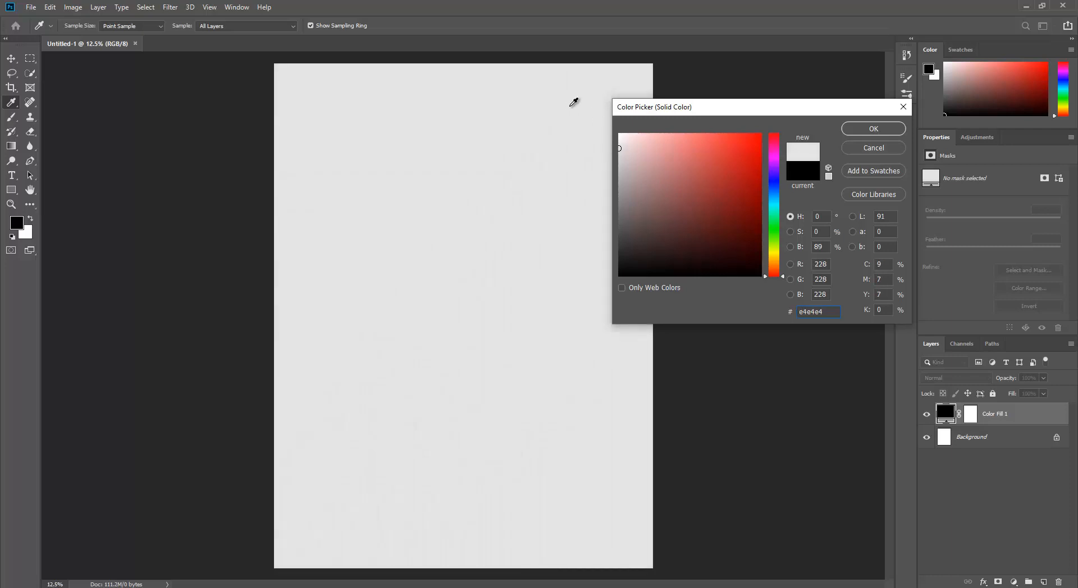
click(874, 131)
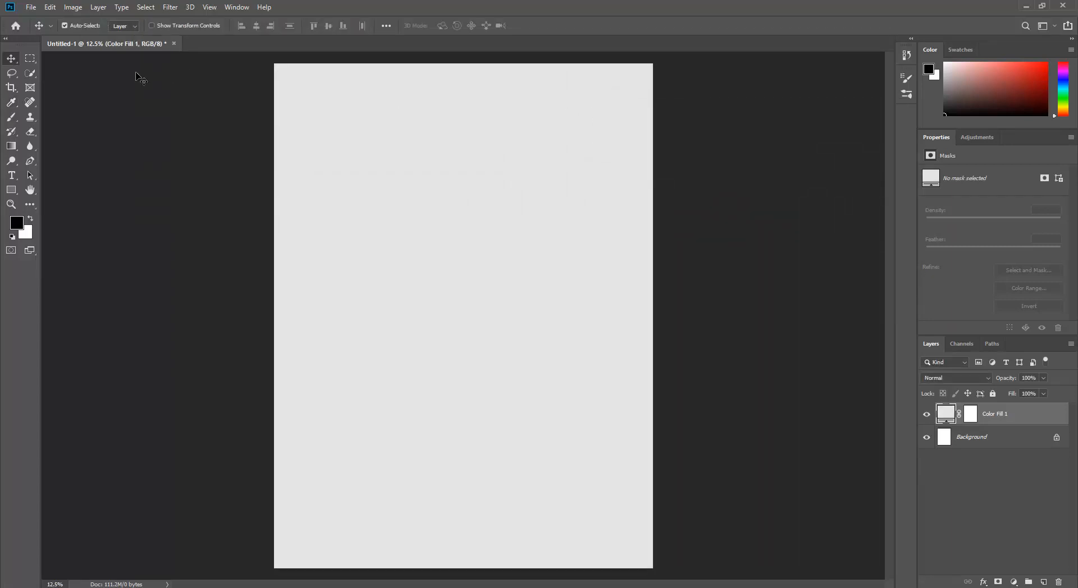
Convert the grey fill layer to a smart object and apply Film Grain with Grain 2, Highlight Area 0 and Intensity 4
click(171, 7)
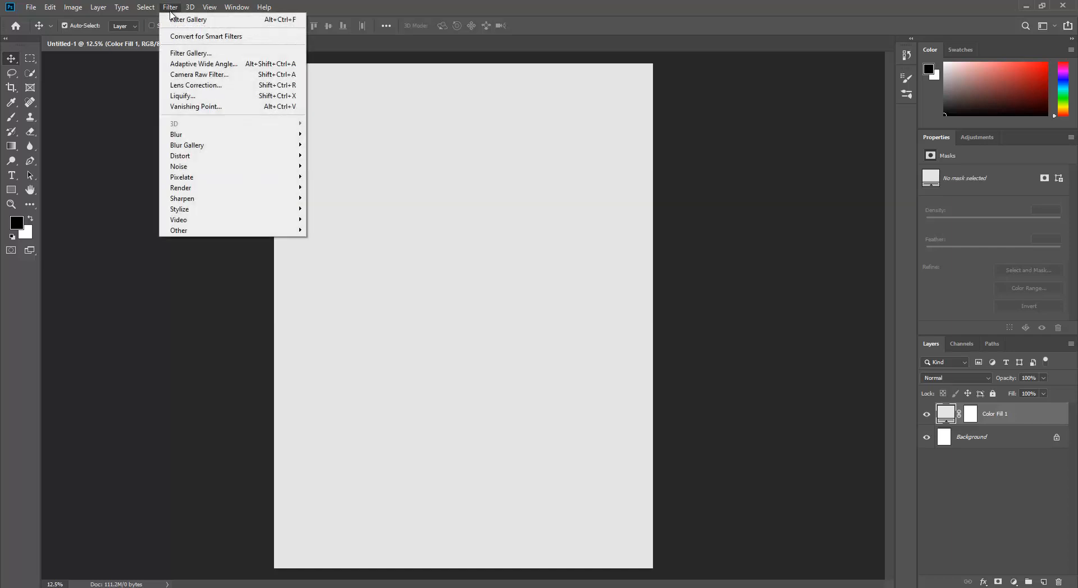
click(179, 54)
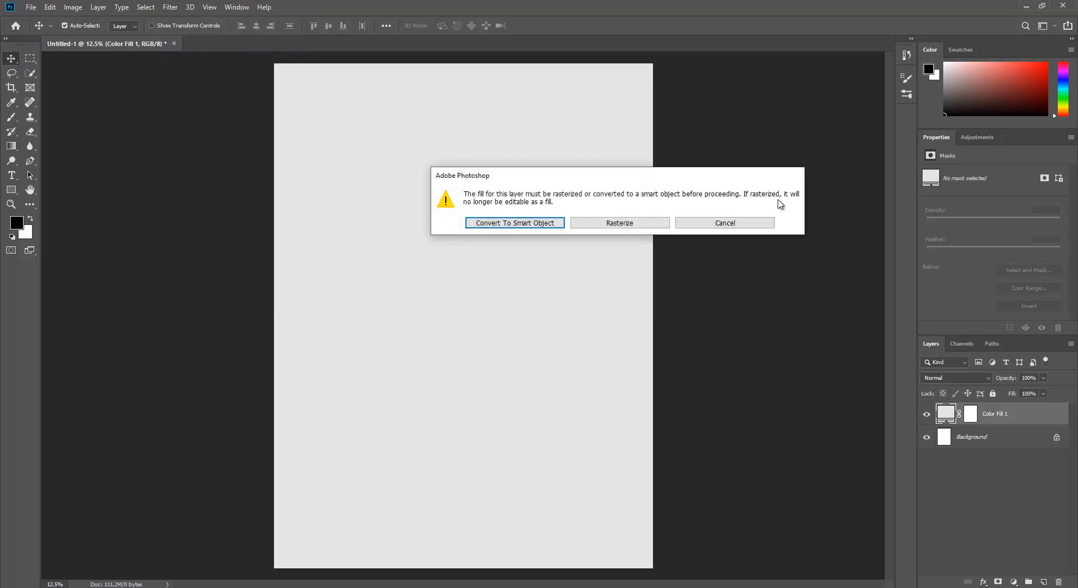
click(512, 224)
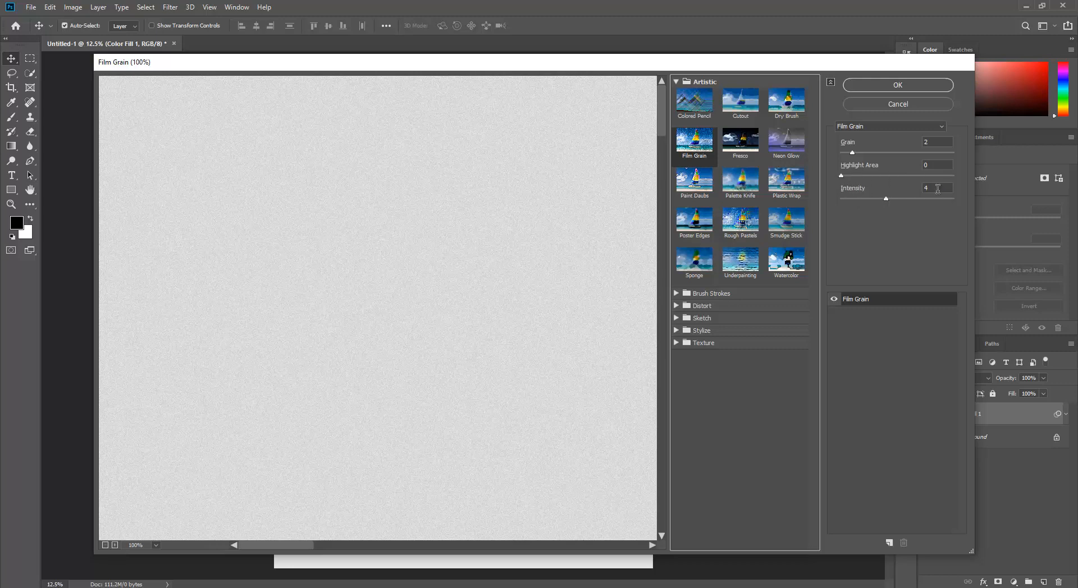
click(883, 152)
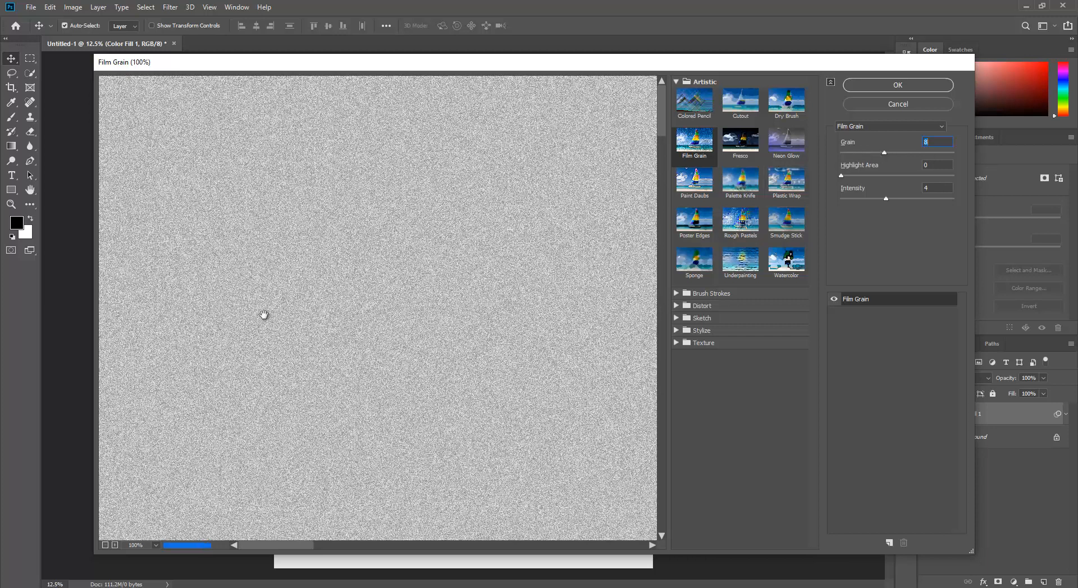
click(853, 152)
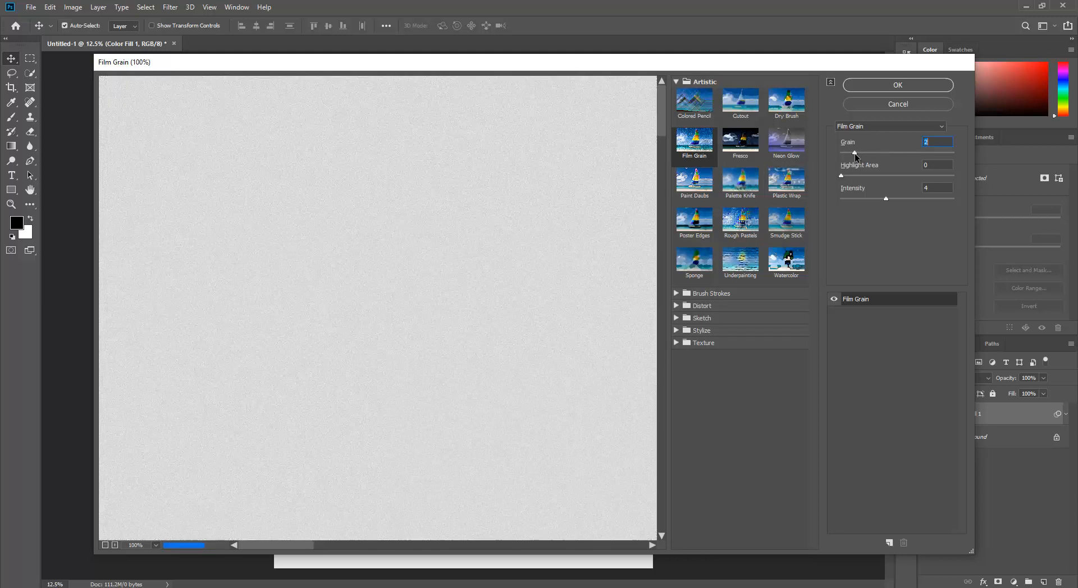
click(898, 84)
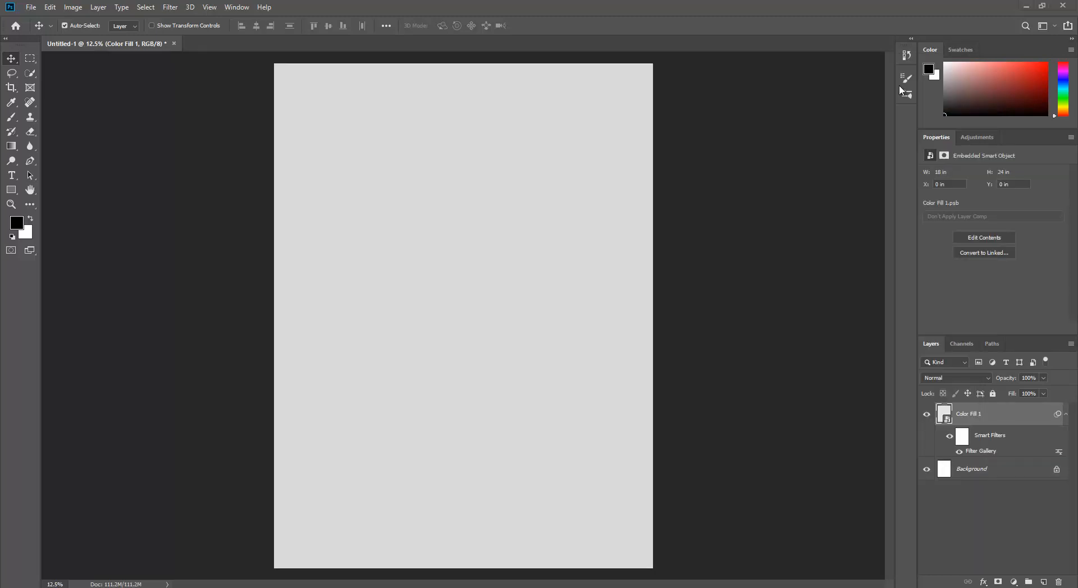
Copy the red-shirted crowd image from the football match crowd search in Chrome and paste it into the Photoshop poster
key(alt+Tab)
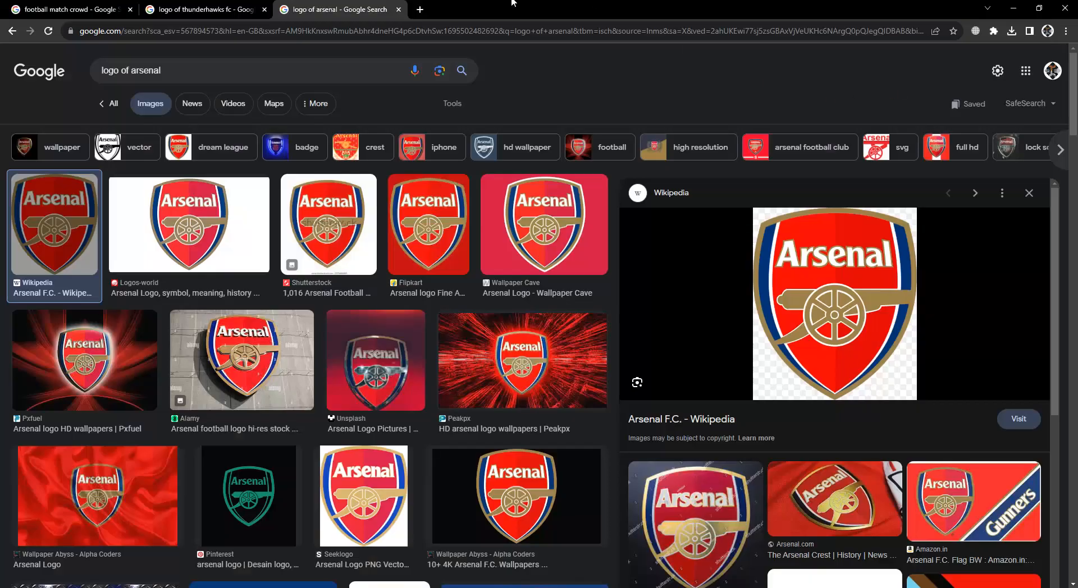
click(99, 7)
right_click(823, 255)
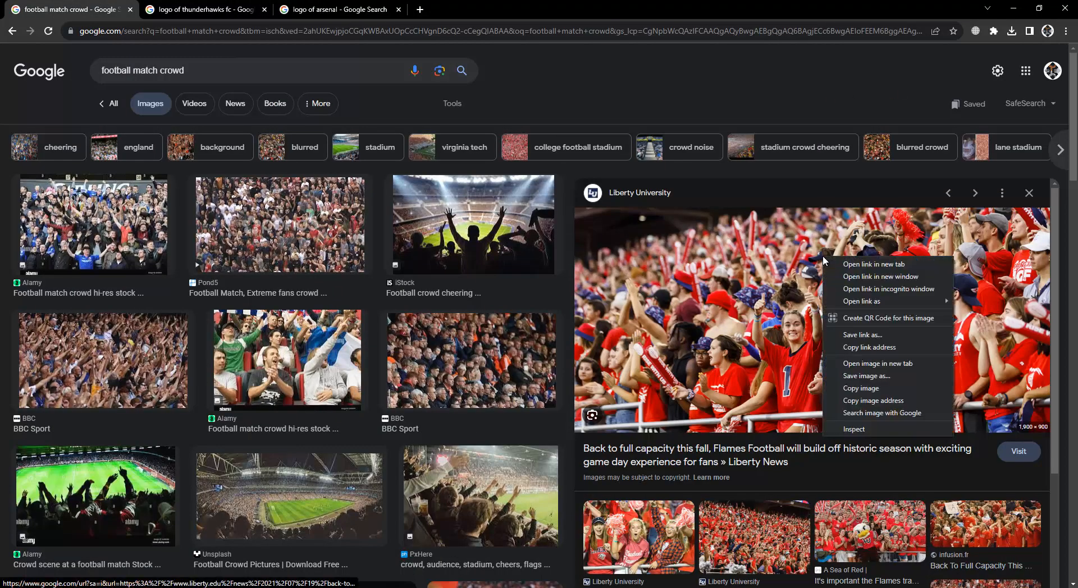
click(862, 390)
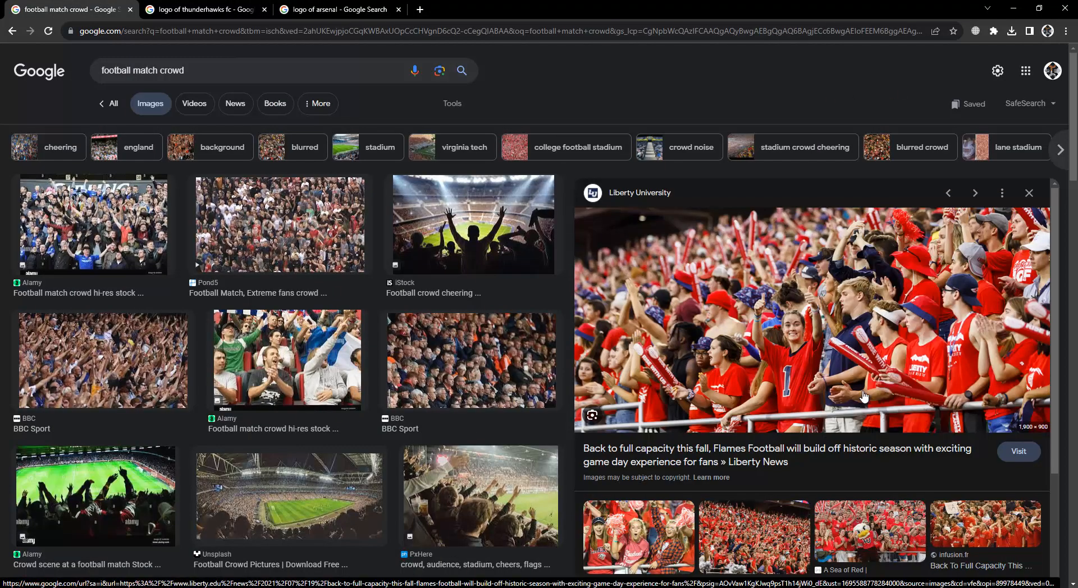
key(alt+Tab)
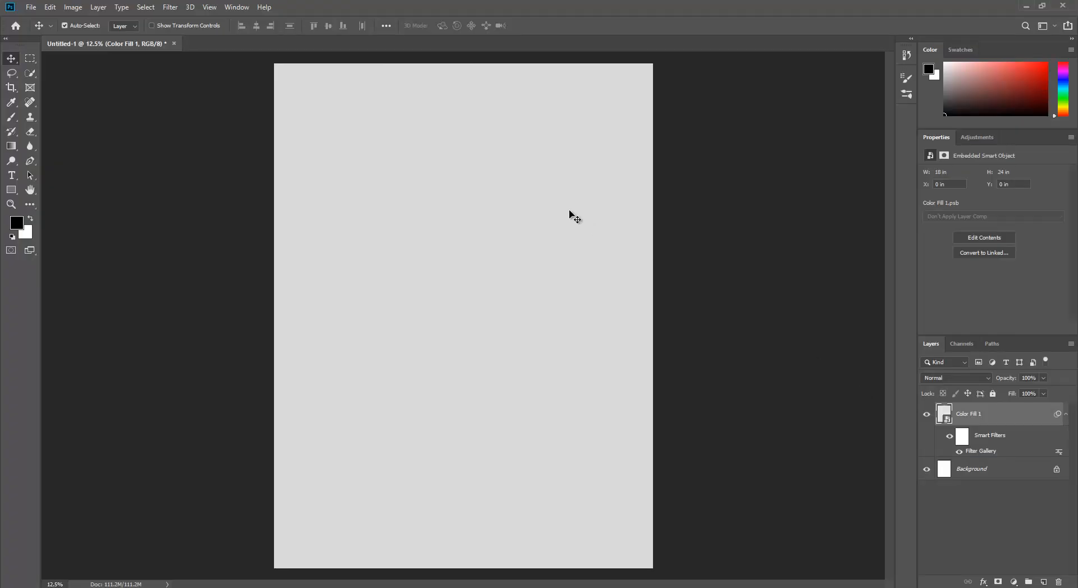
key(ctrl+v)
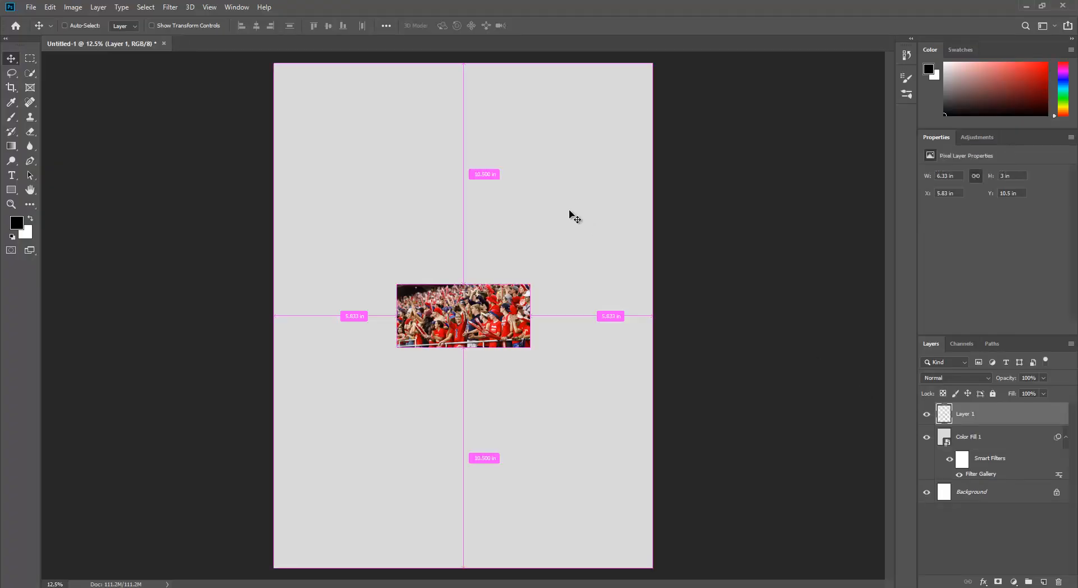
Enlarge the crowd photo in the canvas's upper-right corner to about 239% and distort its lower-right corner downward for a perspective slant
drag(505, 302, 622, 98)
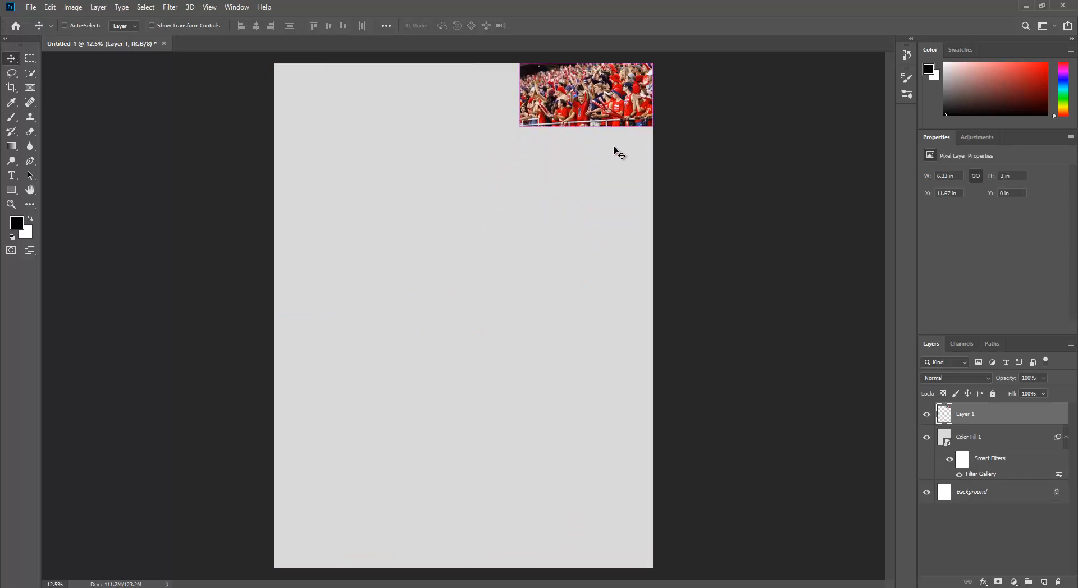
key(ctrl+t)
drag(520, 128, 341, 227)
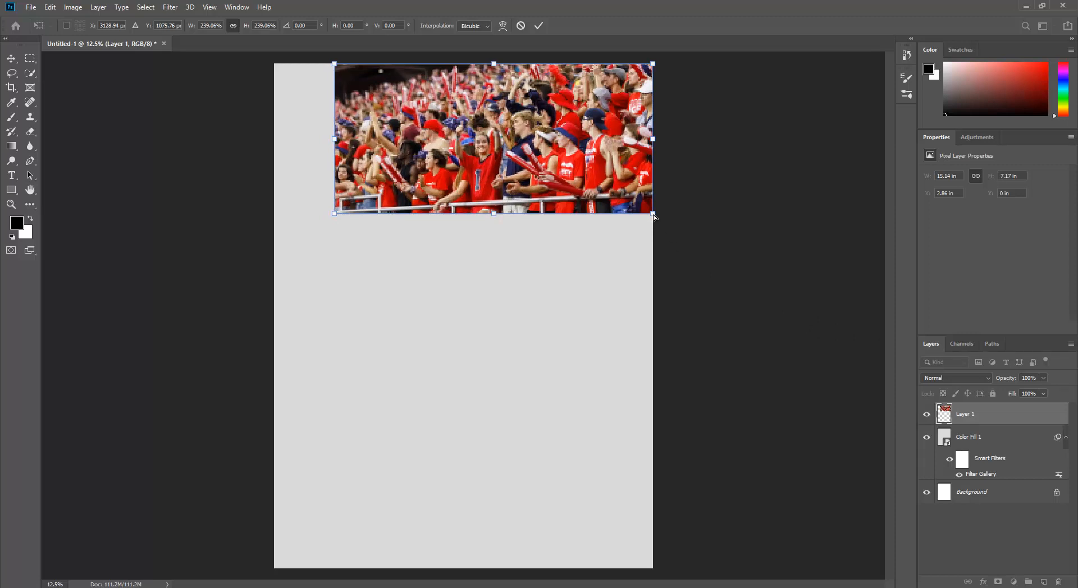
drag(653, 217, 672, 376)
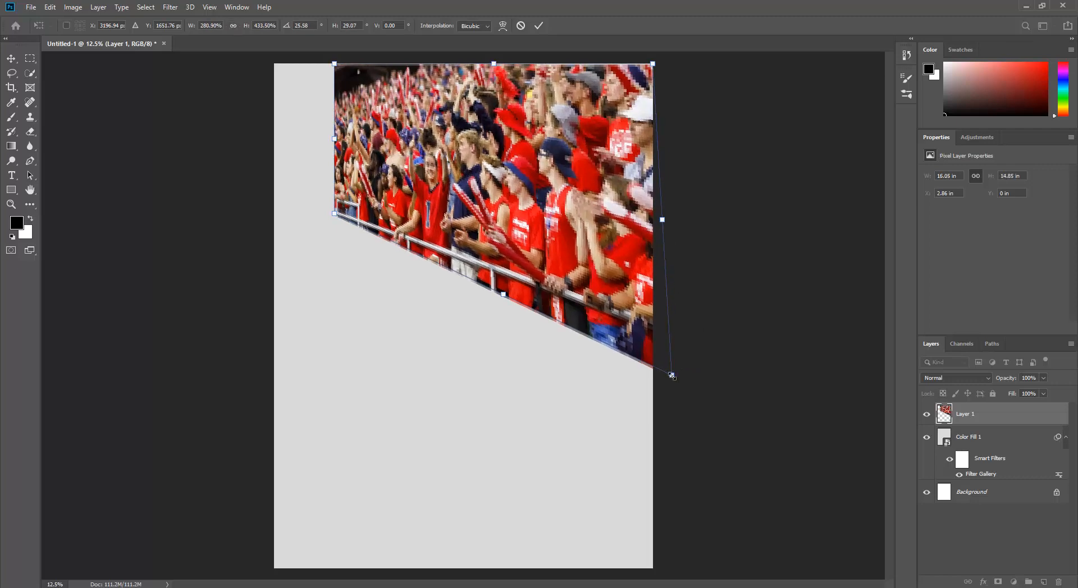
key(Return)
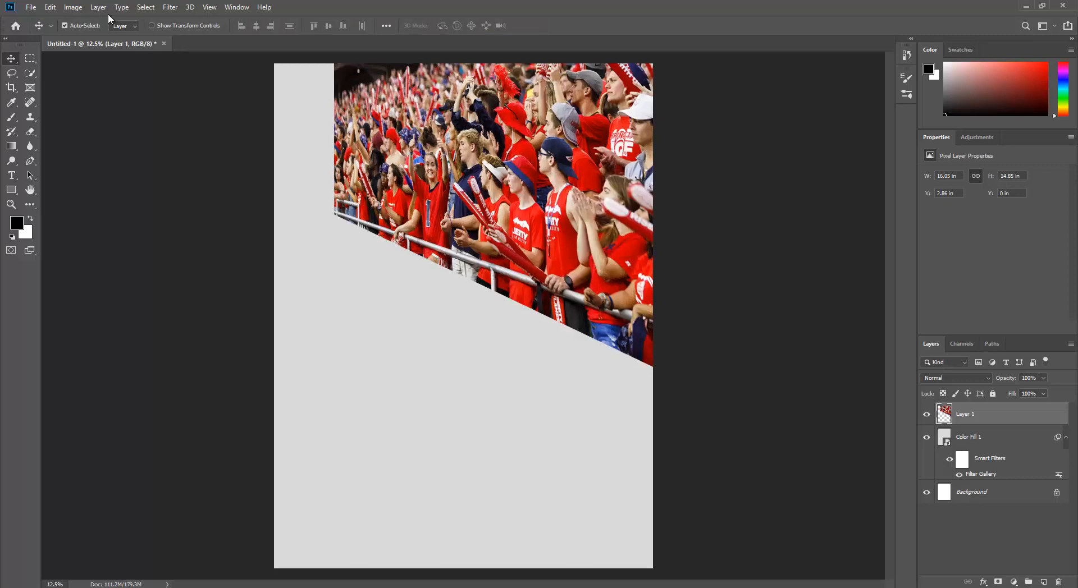
Desaturate the crowd photo and set its layer opacity to 20%
click(74, 8)
mouse_move(84, 37)
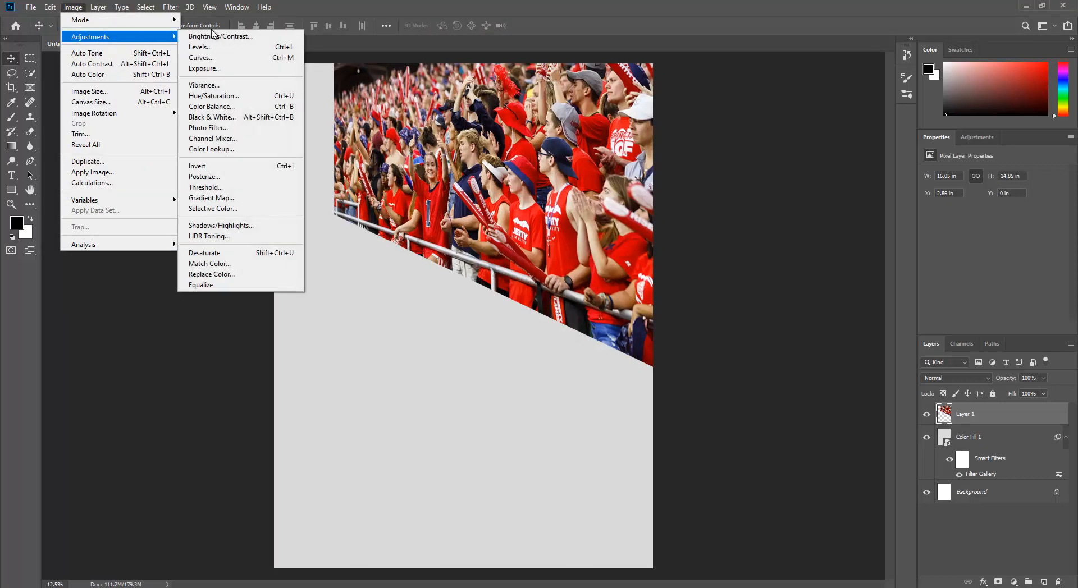
click(205, 253)
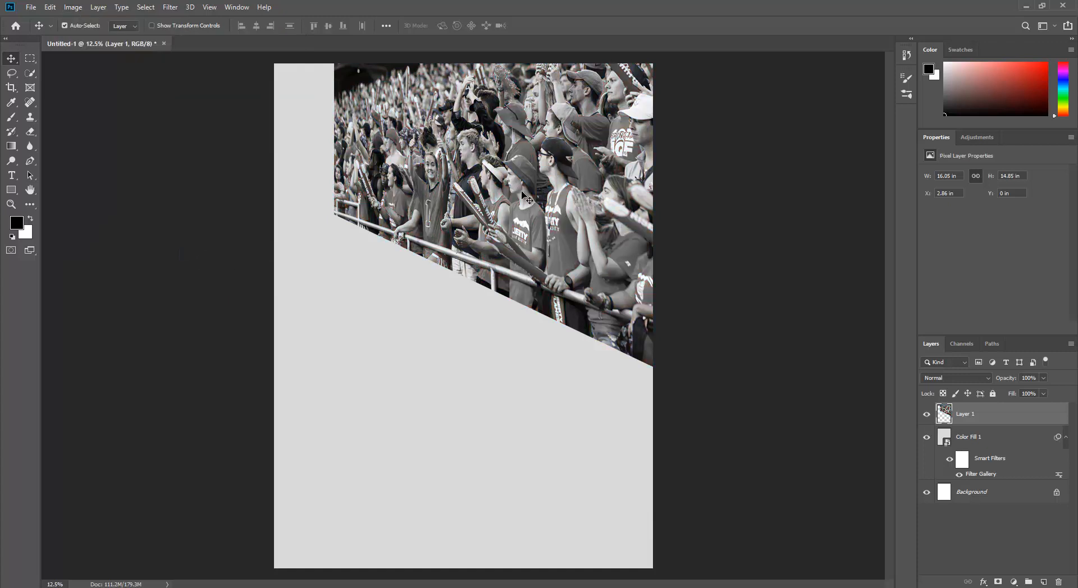
click(1043, 378)
drag(1019, 394, 1004, 395)
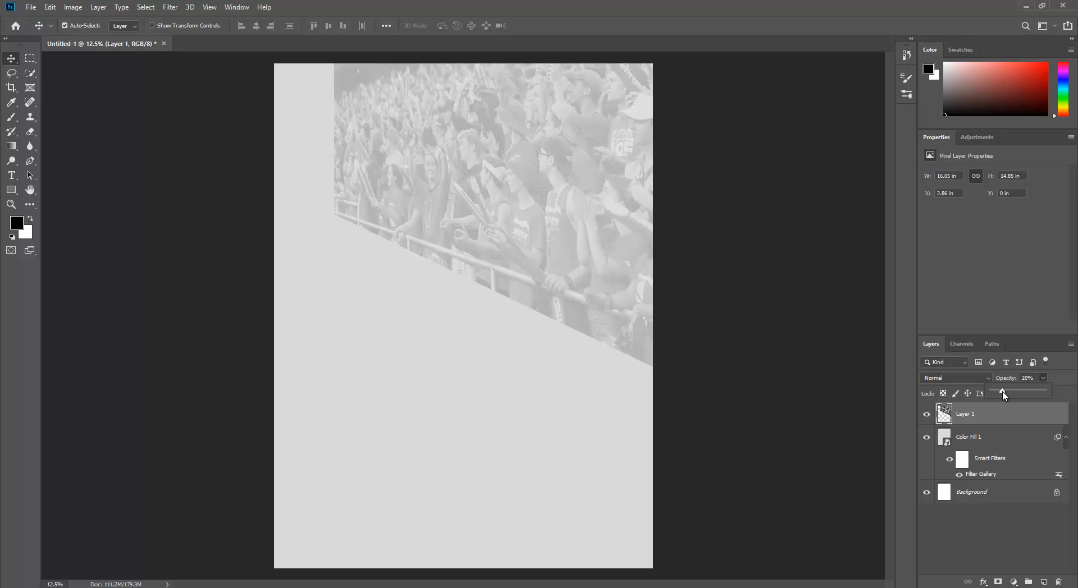
click(787, 114)
Add a layer mask to the crowd photo and fade its left and lower edges with a black 1600 px Soft Round brush
click(10, 119)
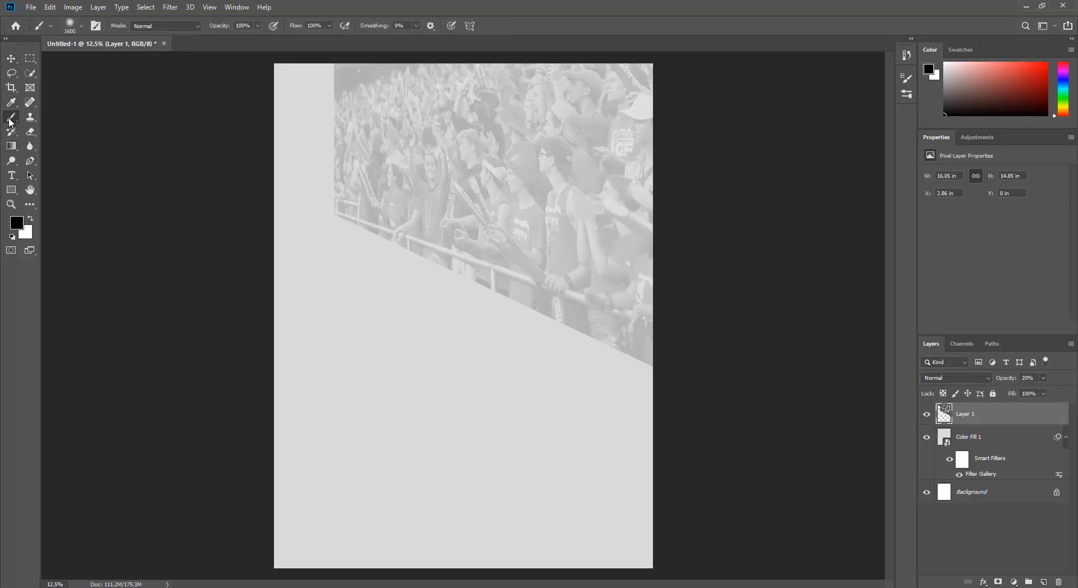
click(11, 121)
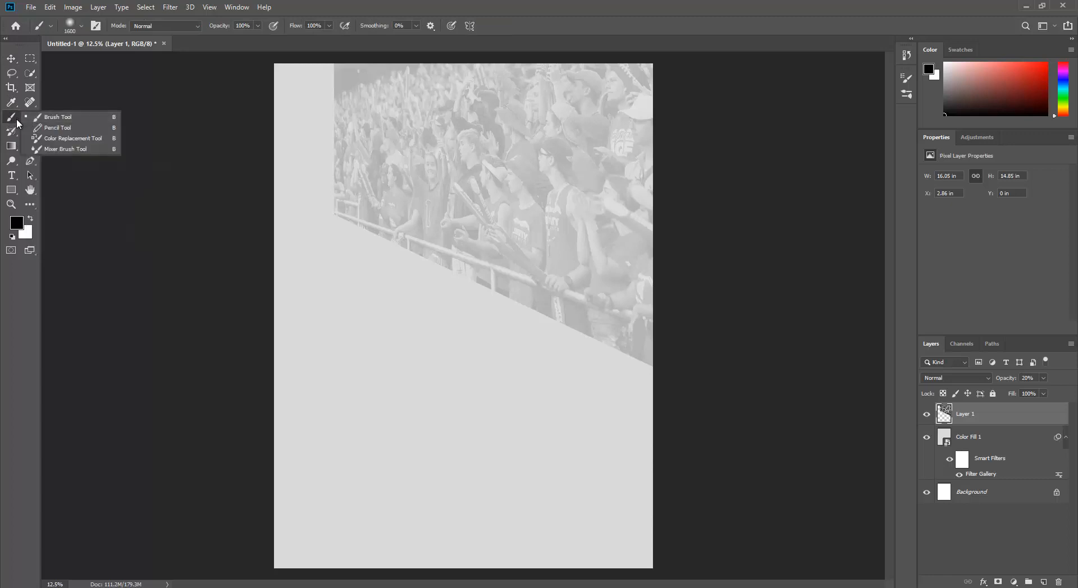
click(14, 123)
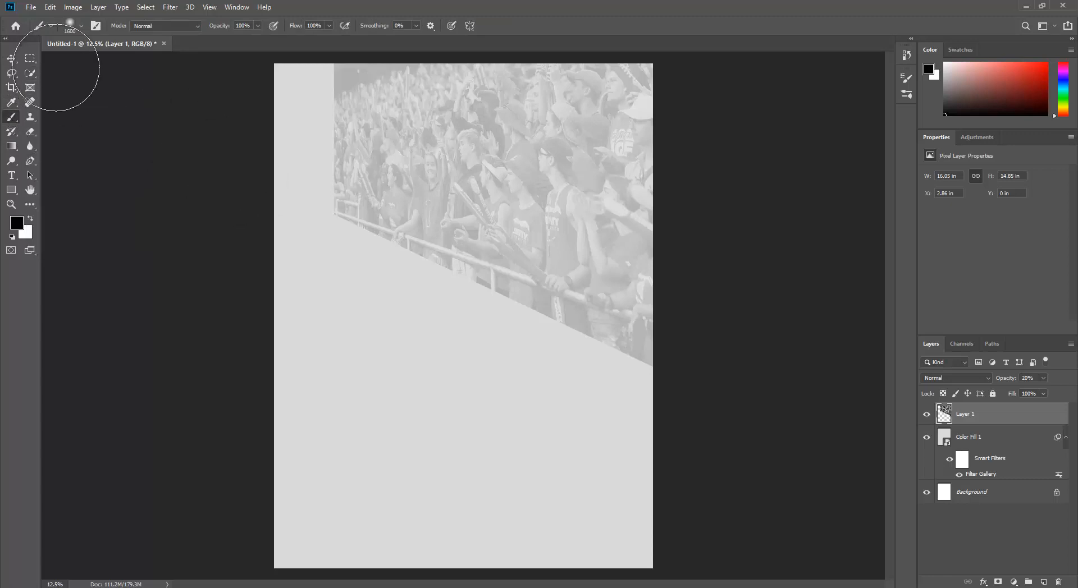
click(81, 26)
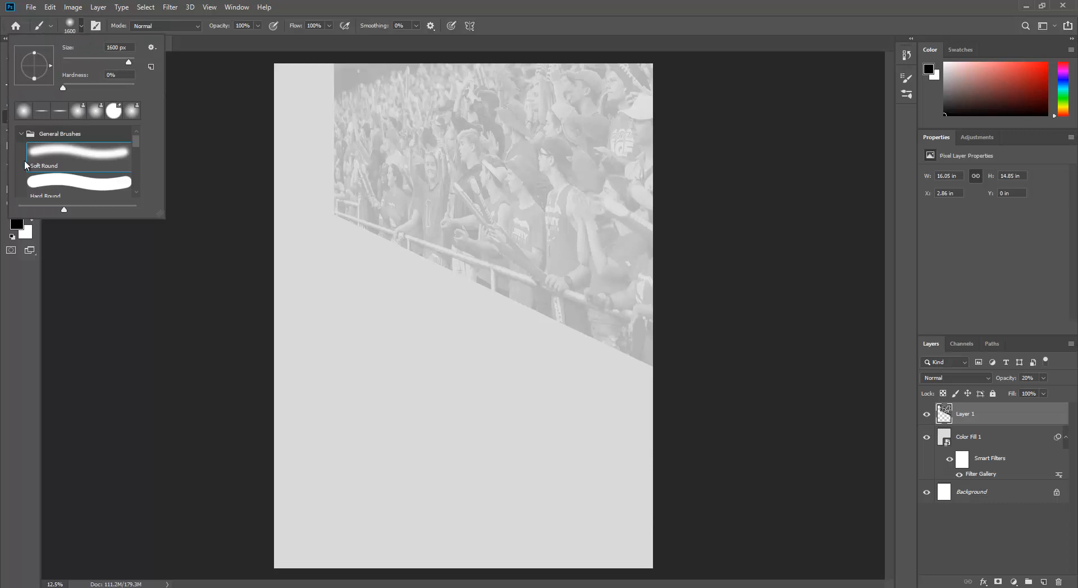
click(76, 164)
click(429, 4)
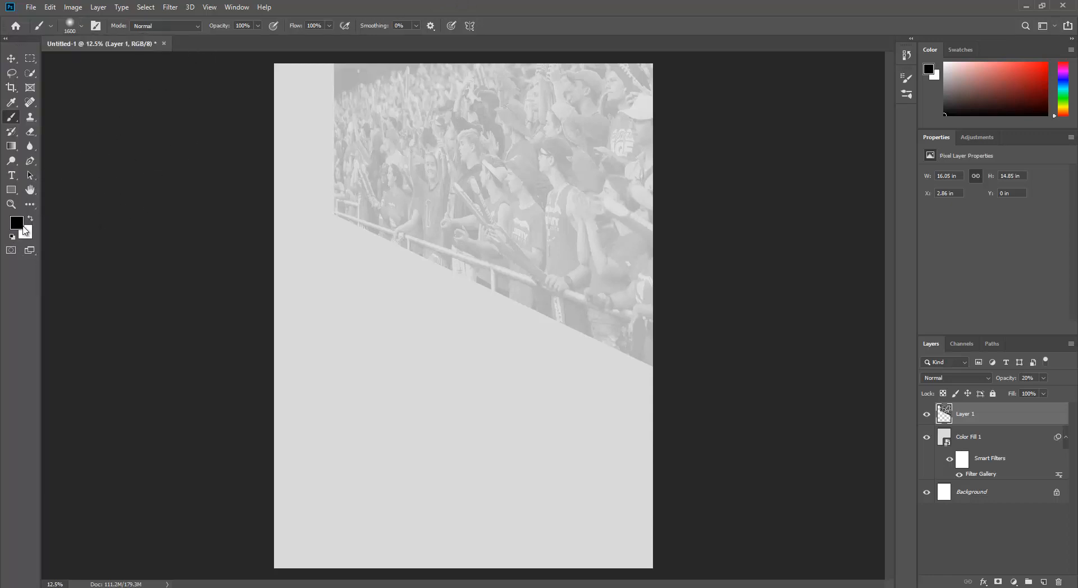
click(30, 218)
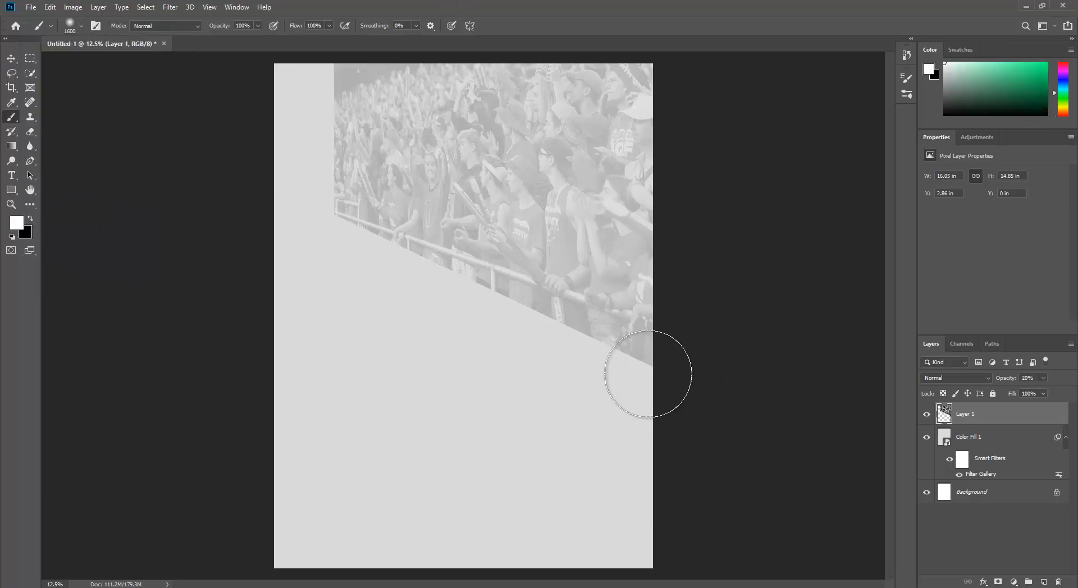
click(35, 216)
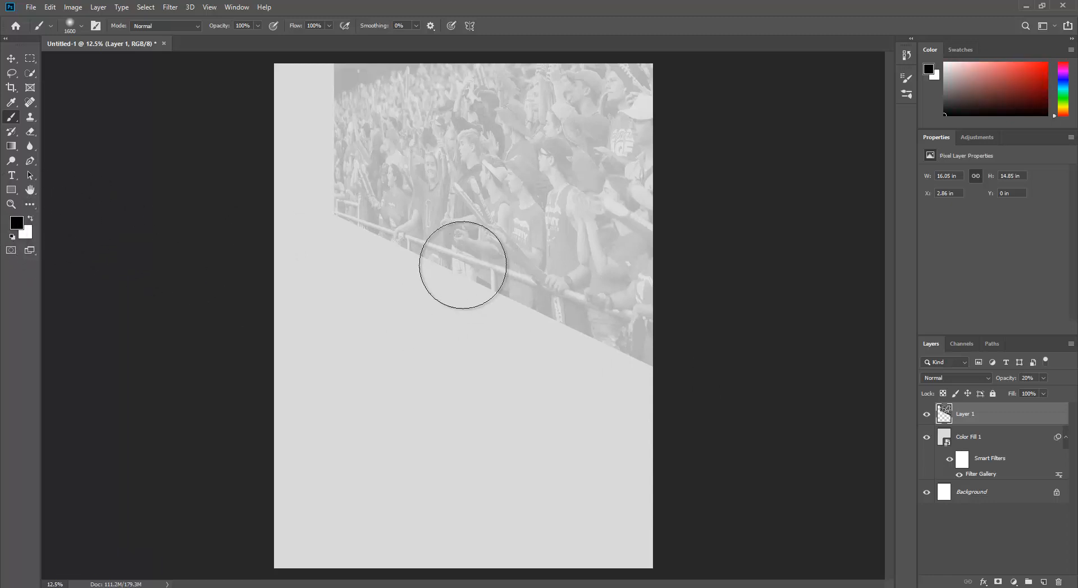
click(999, 582)
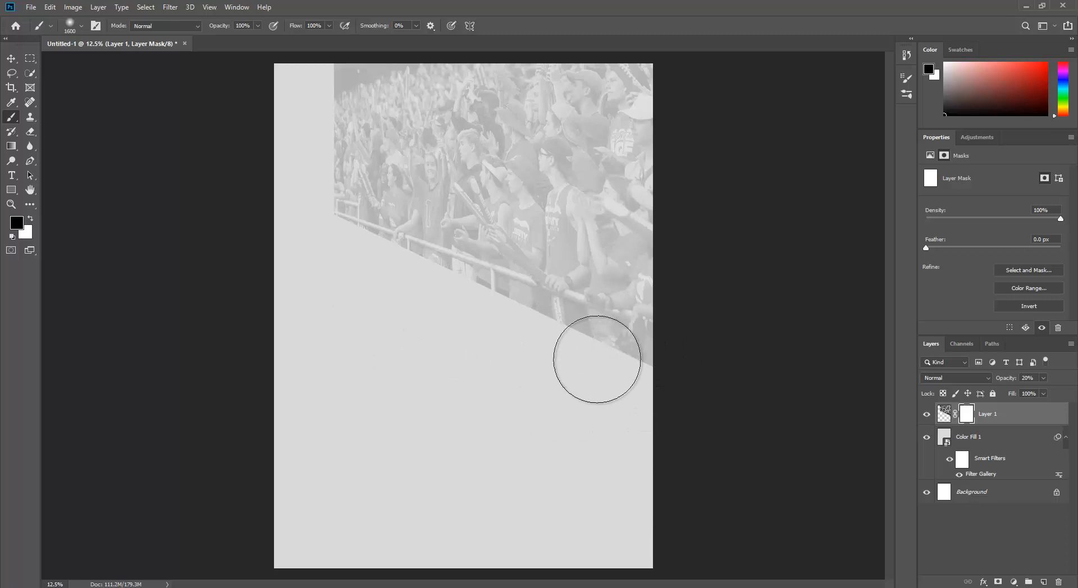
mouse_move(647, 374)
mouse_down()
mouse_move(644, 434)
mouse_move(656, 368)
mouse_move(524, 329)
mouse_move(395, 254)
mouse_move(325, 109)
mouse_move(315, 109)
mouse_move(329, 211)
mouse_up()
drag(557, 330, 697, 353)
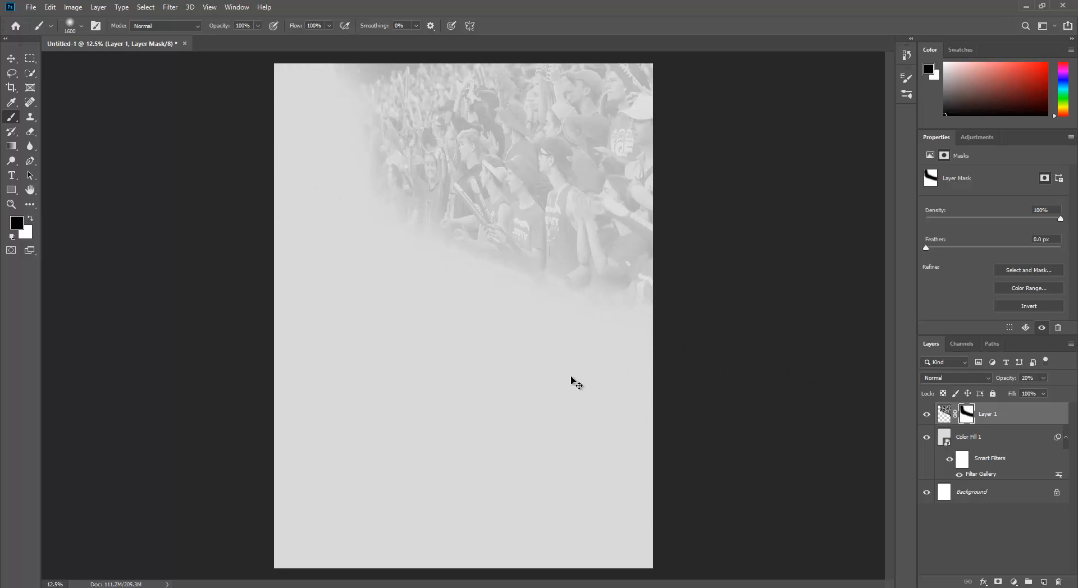
Scale the masked crowd photo to about 107% and shift it further toward the poster's upper-right corner
key(ctrl+t)
drag(331, 378, 303, 397)
drag(528, 186, 569, 177)
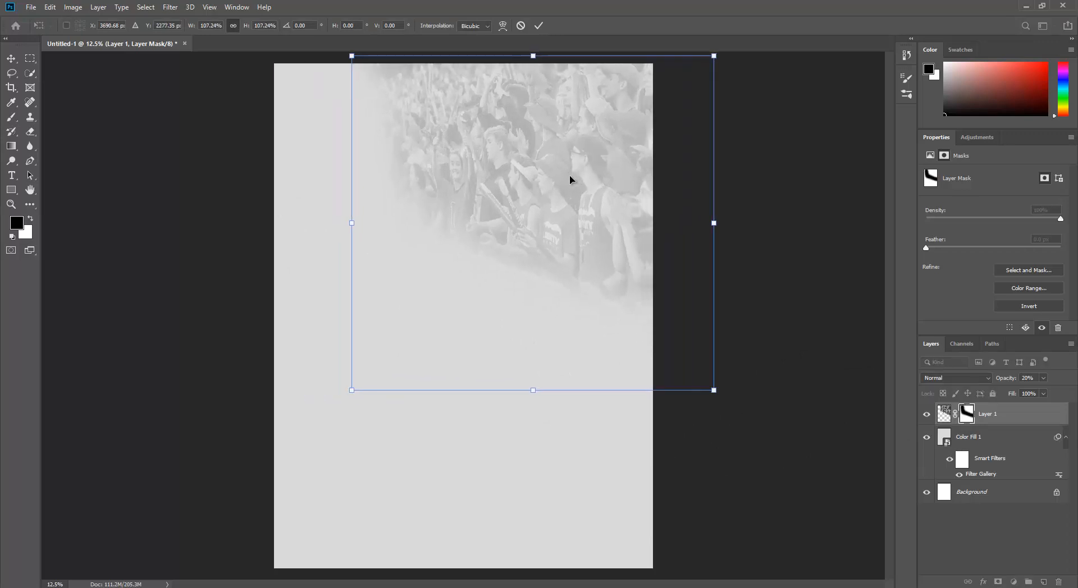
key(b)
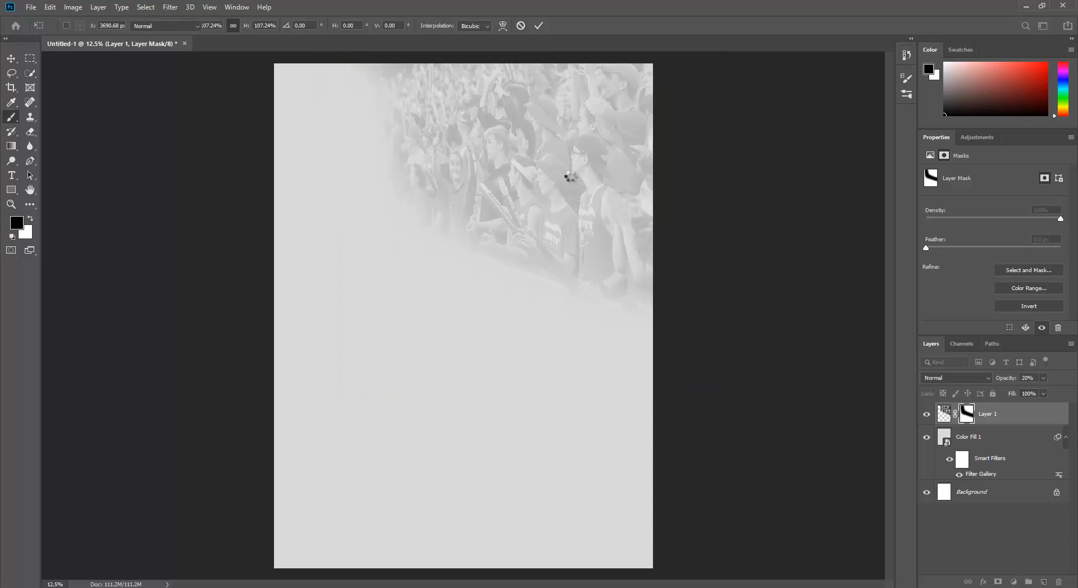
Unlock the background layer, then group it with the colour fill and crowd layers under the name BG
click(1056, 495)
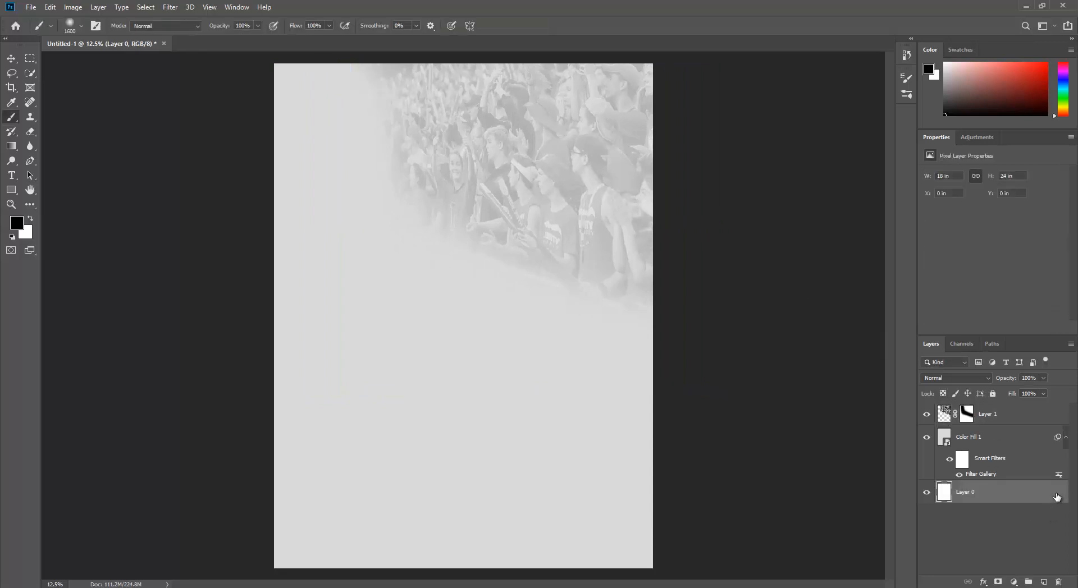
shift+click(1010, 417)
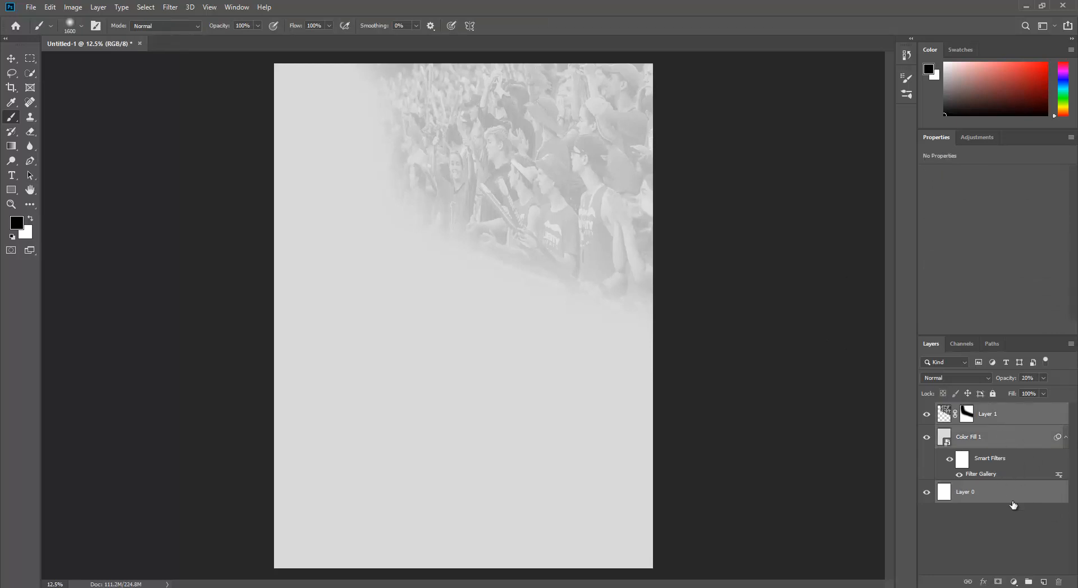
key(ctrl+g)
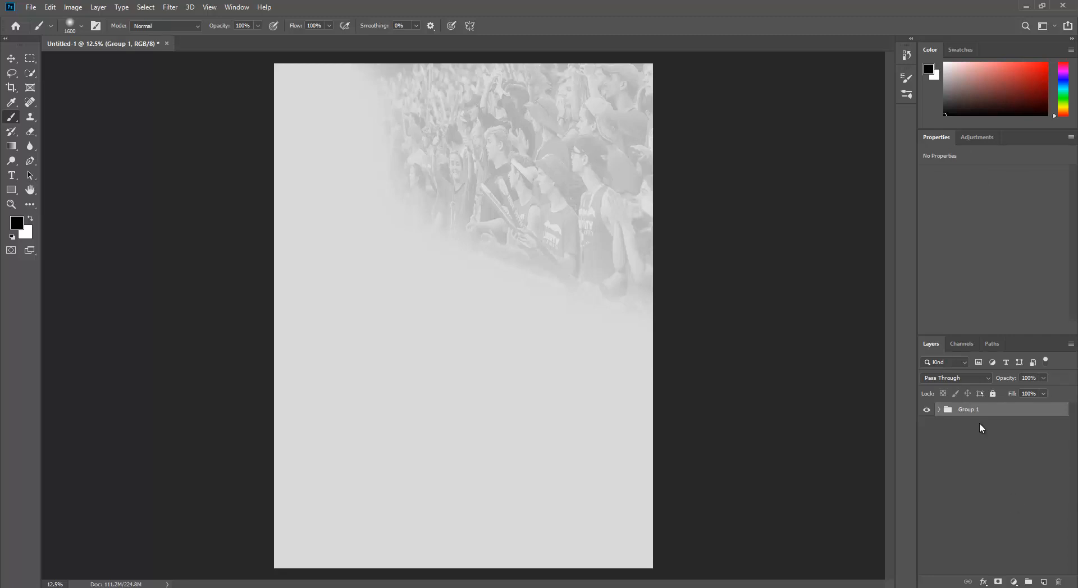
double_click(965, 411)
text(BG)
key(Return)
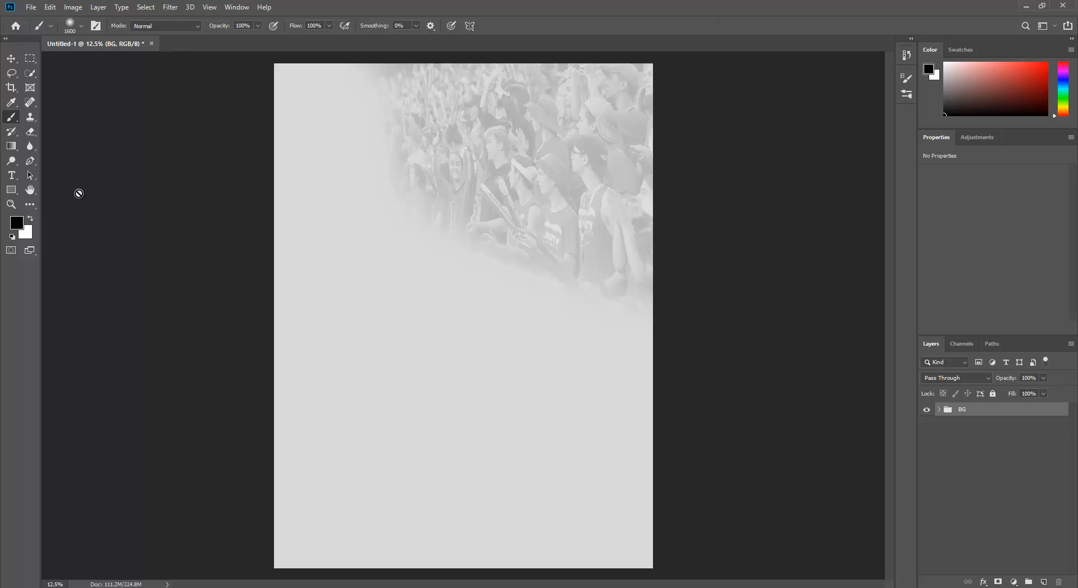
Add a text layer reading MATCH DAY on two centre-aligned lines in Tw Cen MT Condensed below the crowd photo
click(11, 176)
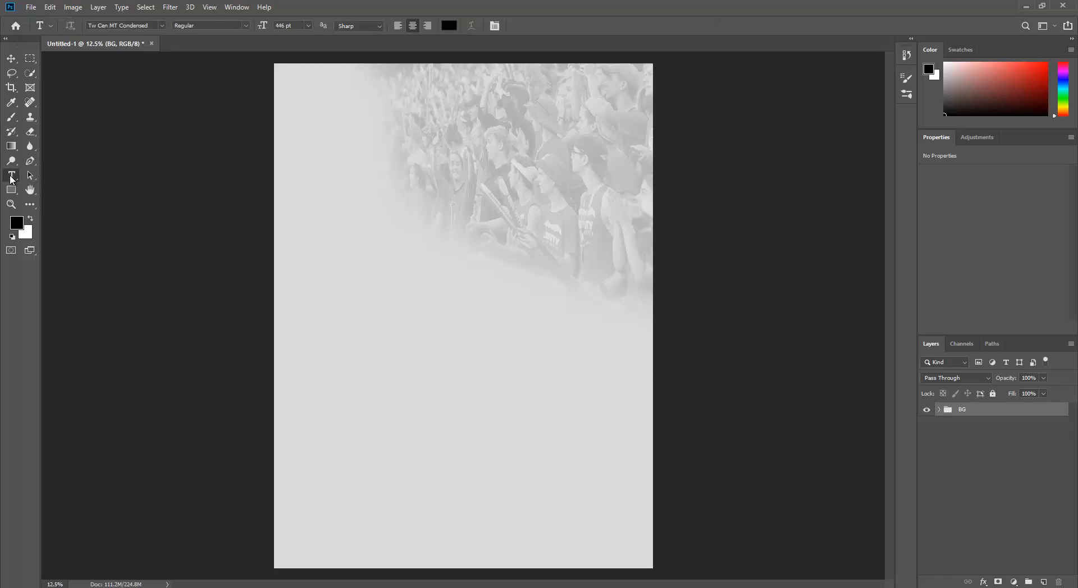
click(372, 354)
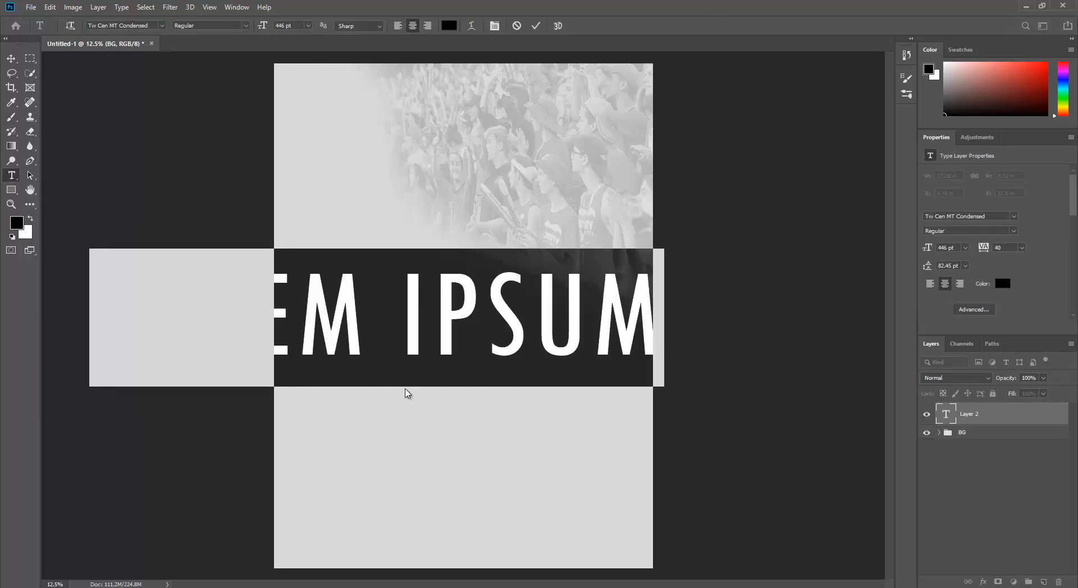
text(MA)
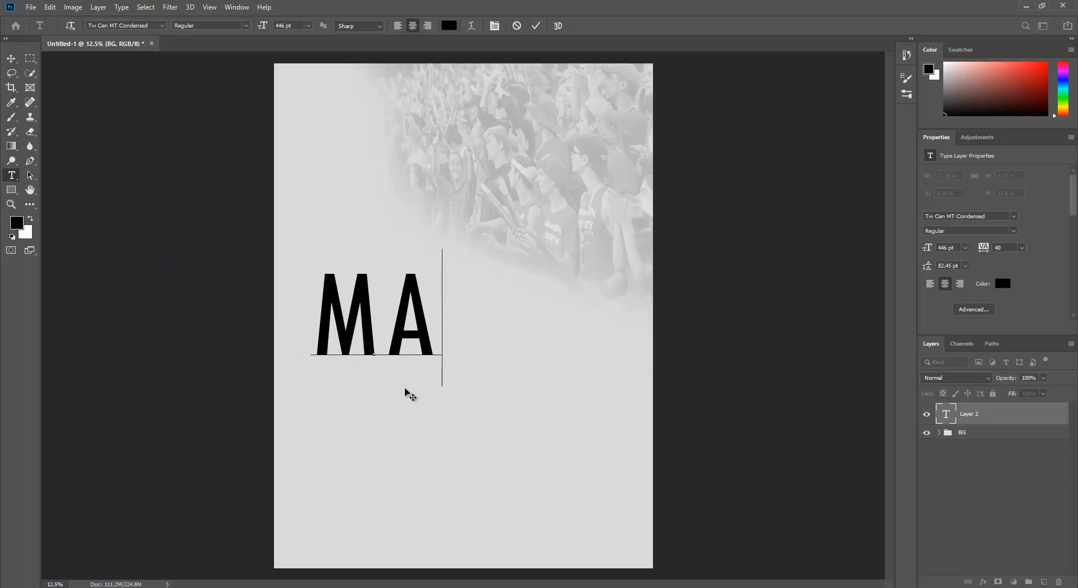
text(TCH)
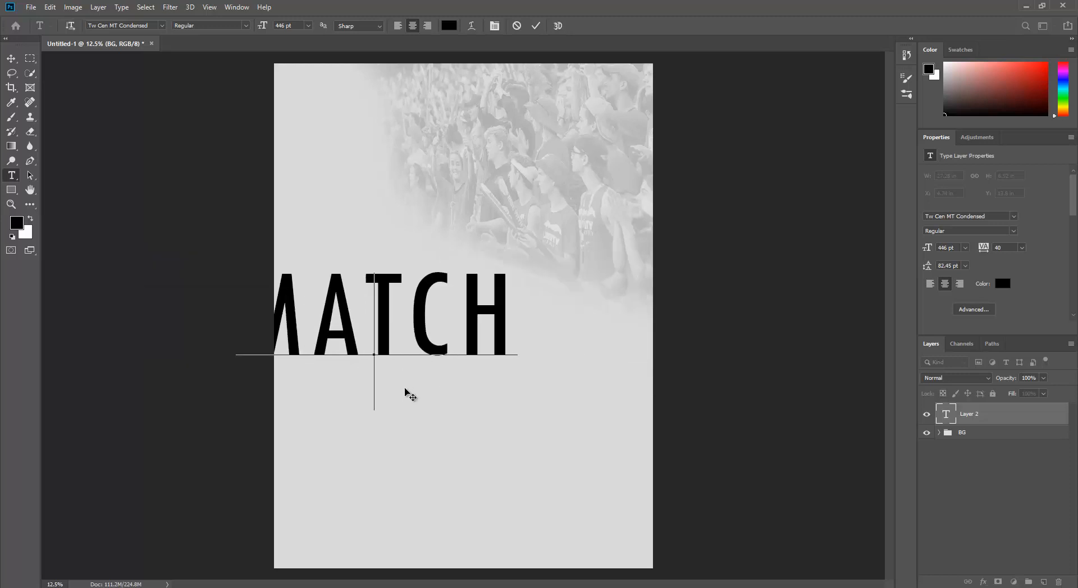
key(Return)
text(DATY)
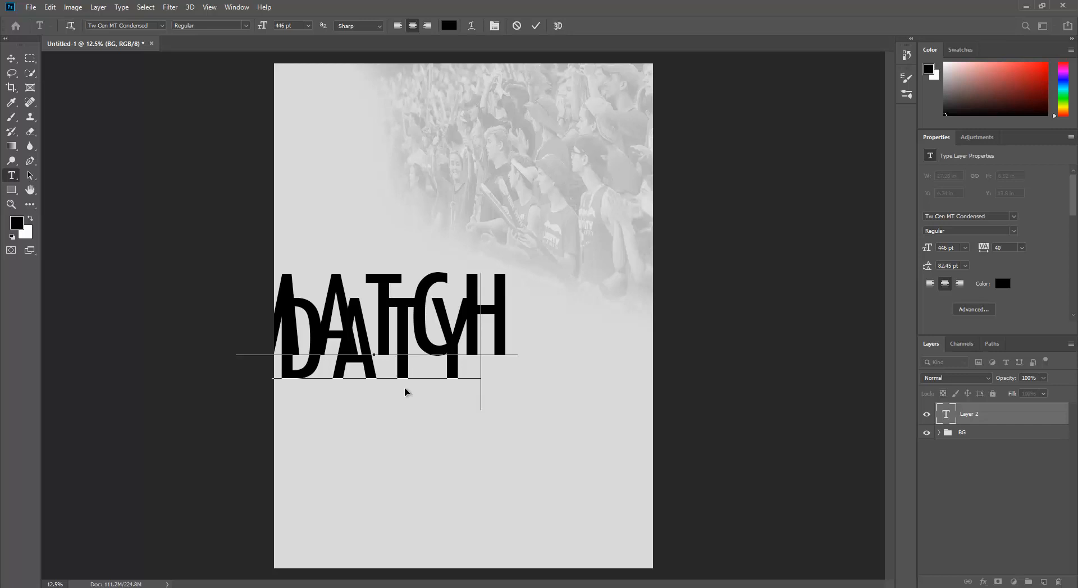
key(ctrl+a)
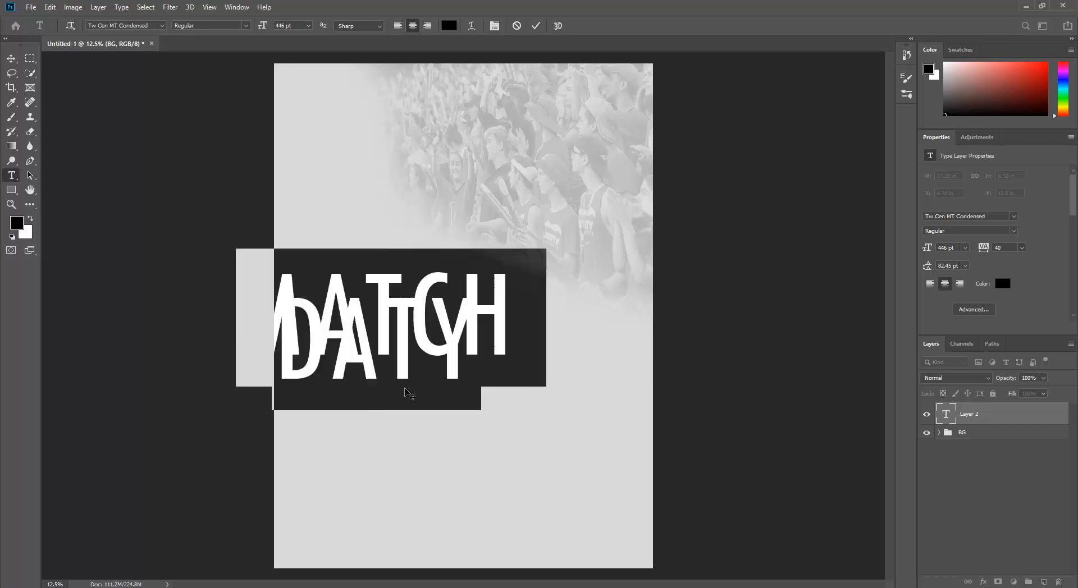
key(Right)
key(Left)
key(Left)
key(Right)
key(BackSpace)
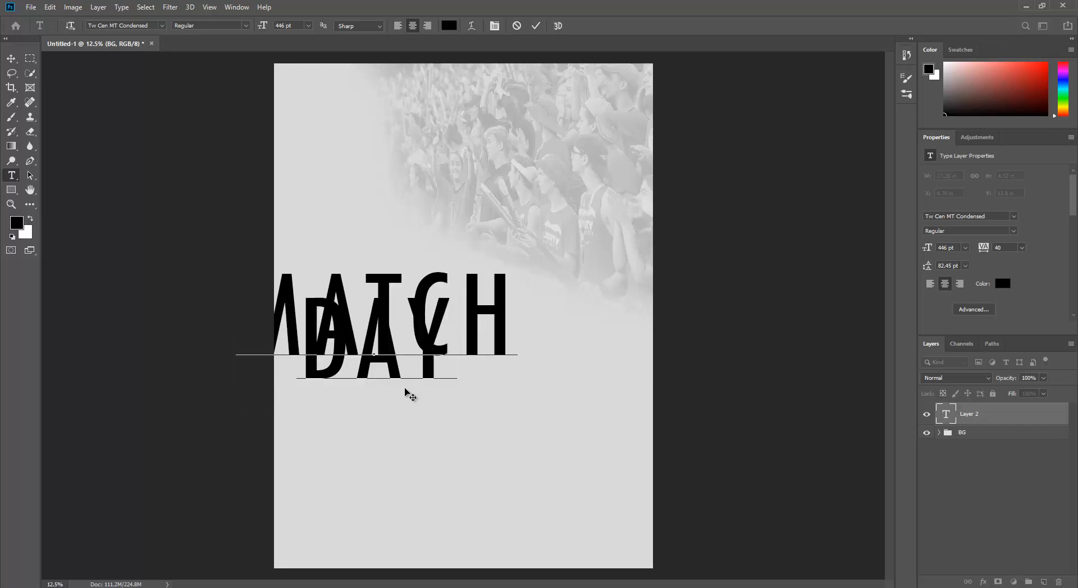
Set the colour of the whole MATCH DAY text to red, ff0000
key(ctrl+a)
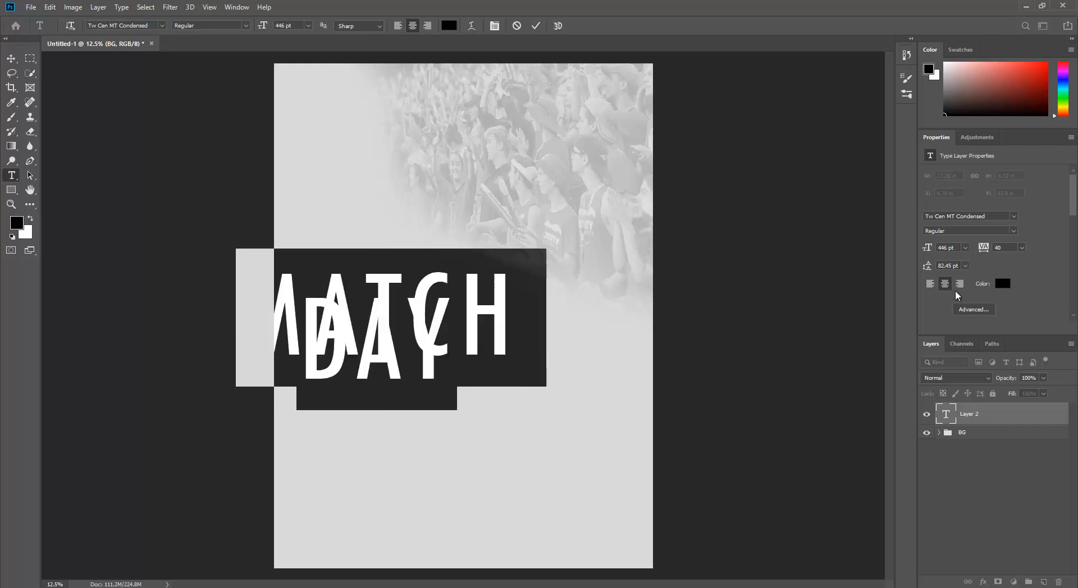
click(450, 26)
text(ff0000)
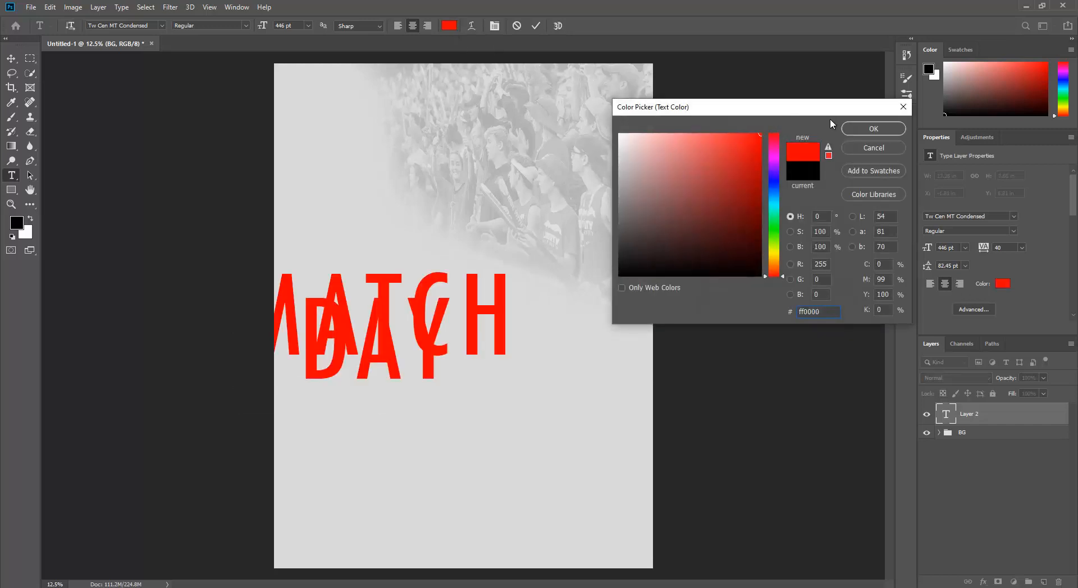
drag(759, 145, 766, 144)
click(867, 128)
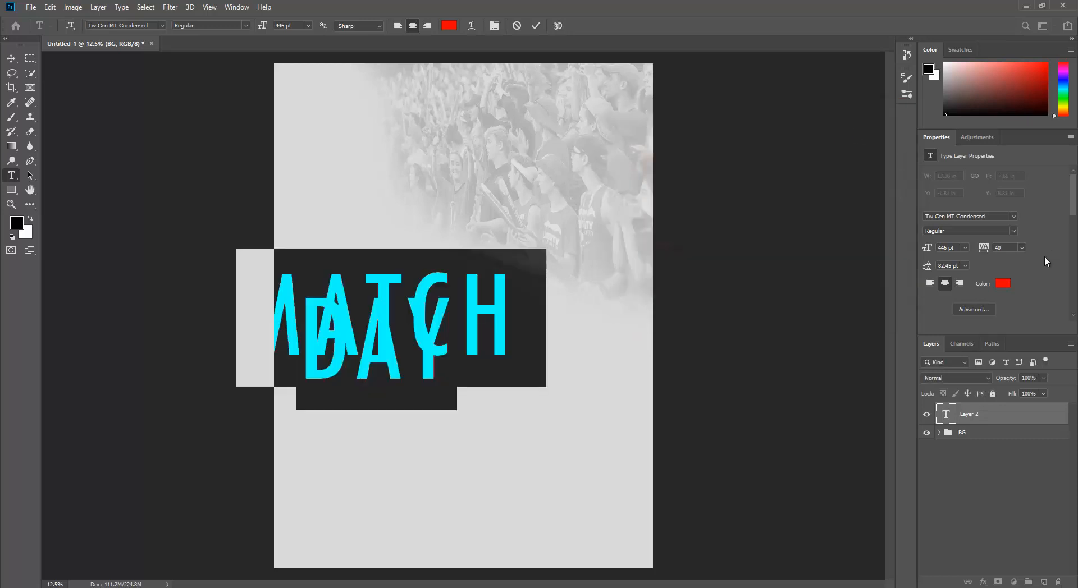
Increase the MATCH DAY text's leading and set its font size to 72 pt
drag(927, 266, 991, 268)
click(965, 247)
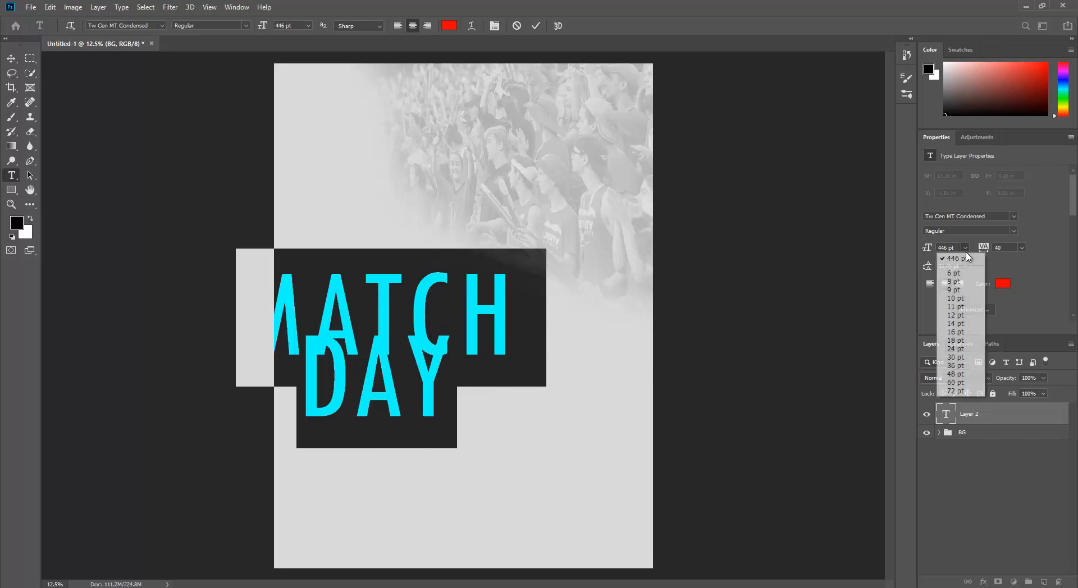
click(962, 387)
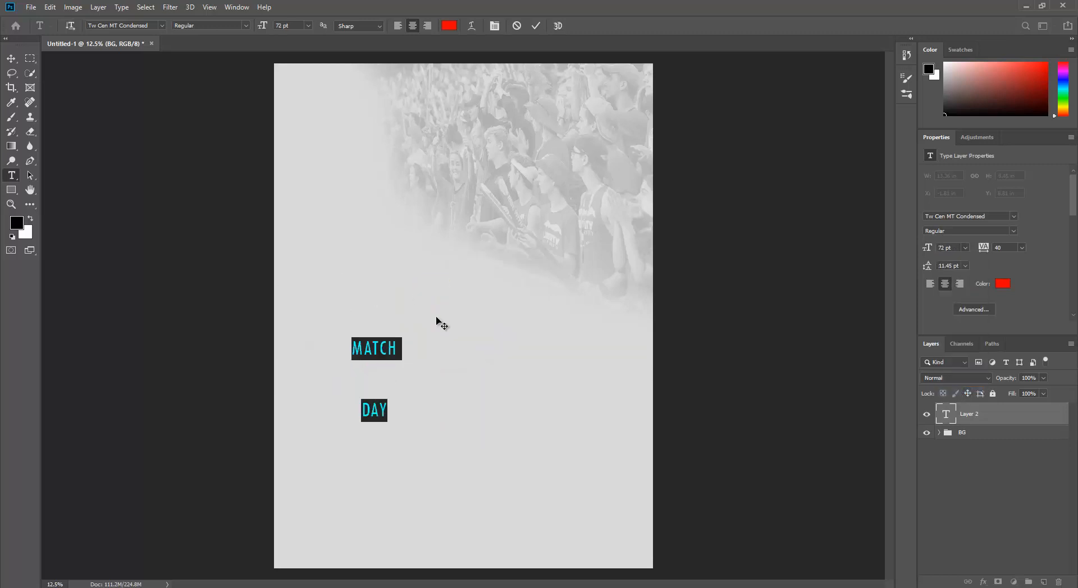
Centre the MATCH DAY text horizontally on the poster and set its font size to 172 pt
click(11, 58)
drag(383, 376, 472, 370)
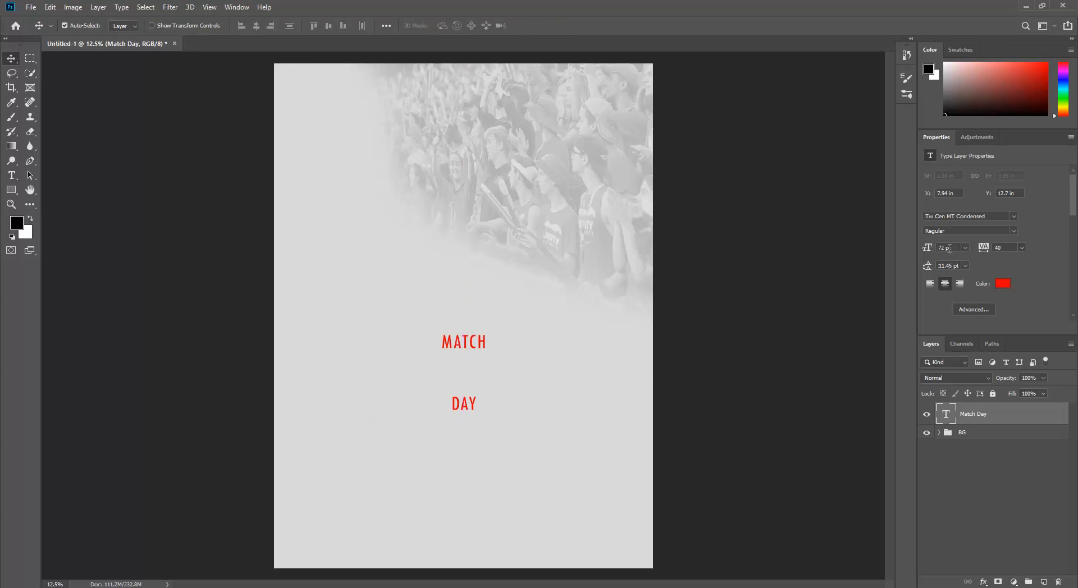
double_click(483, 351)
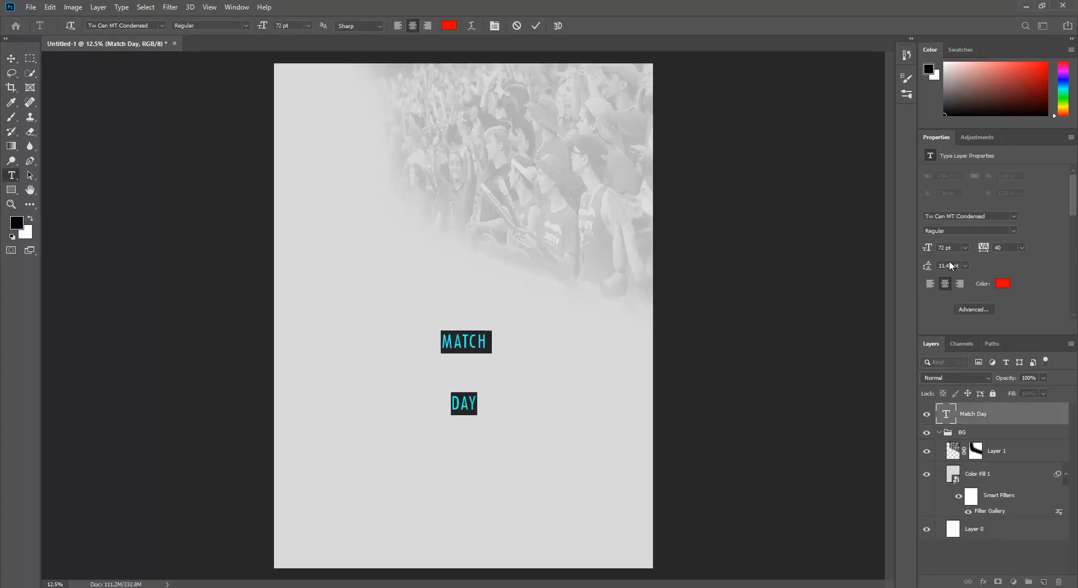
text(1)
key(Tab)
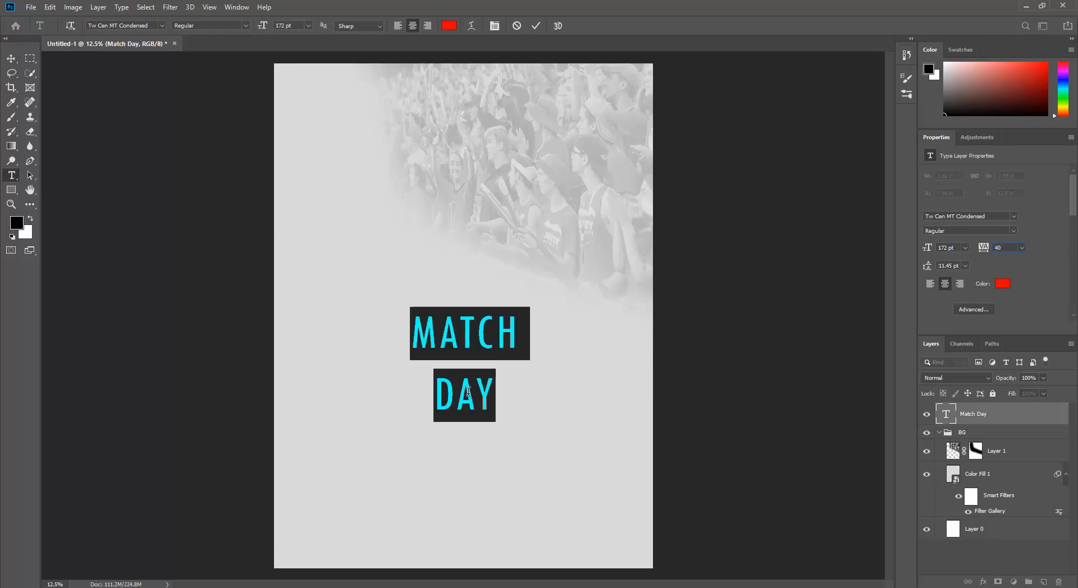
Enlarge the word DAY to match the width of MATCH and slightly reduce the leading of the whole title
double_click(468, 391)
drag(926, 249, 1015, 253)
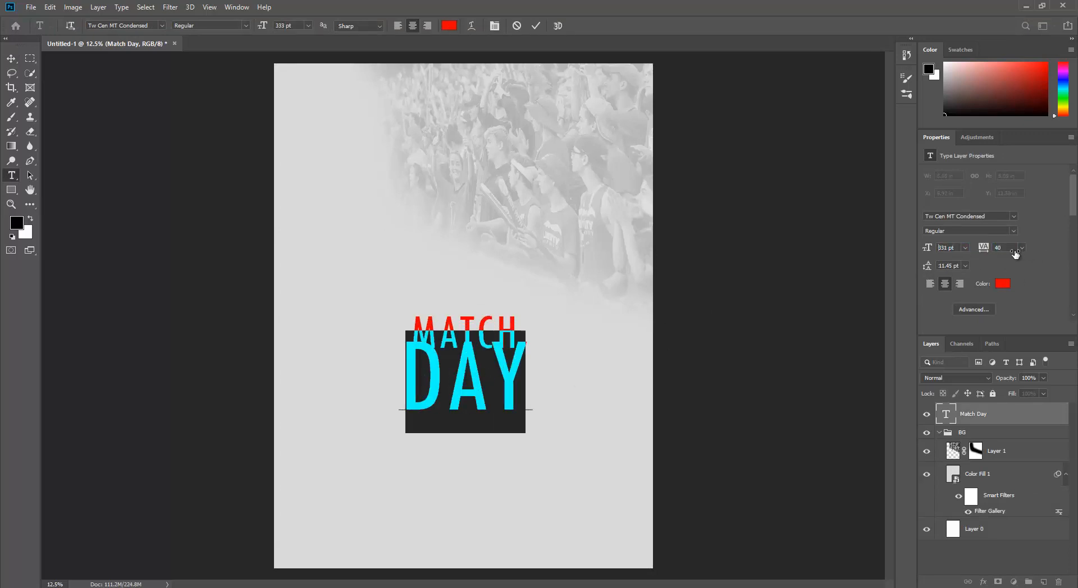
click(481, 420)
key(ctrl+a)
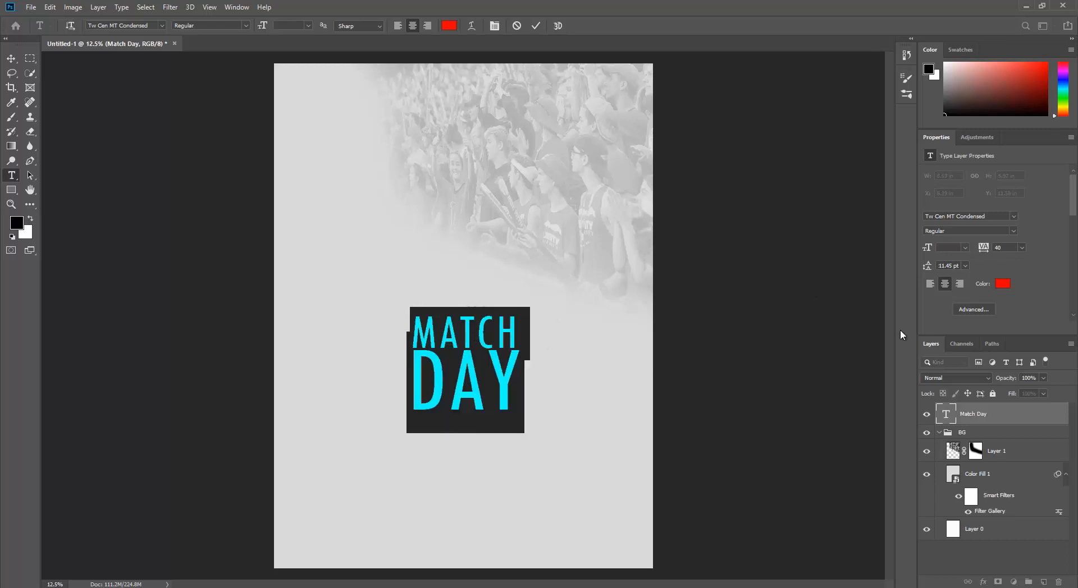
drag(927, 266, 381, 195)
Move the MATCH DAY title slightly lower near the poster's centre and collapse the BG layer group
click(11, 59)
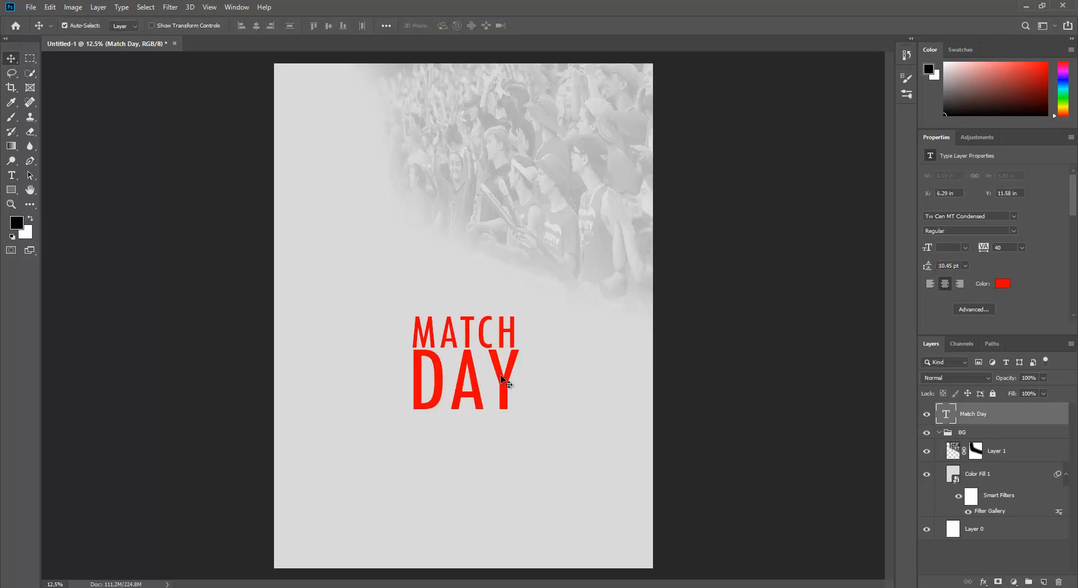
mouse_move(472, 329)
mouse_down()
mouse_move(448, 339)
mouse_move(466, 338)
mouse_up()
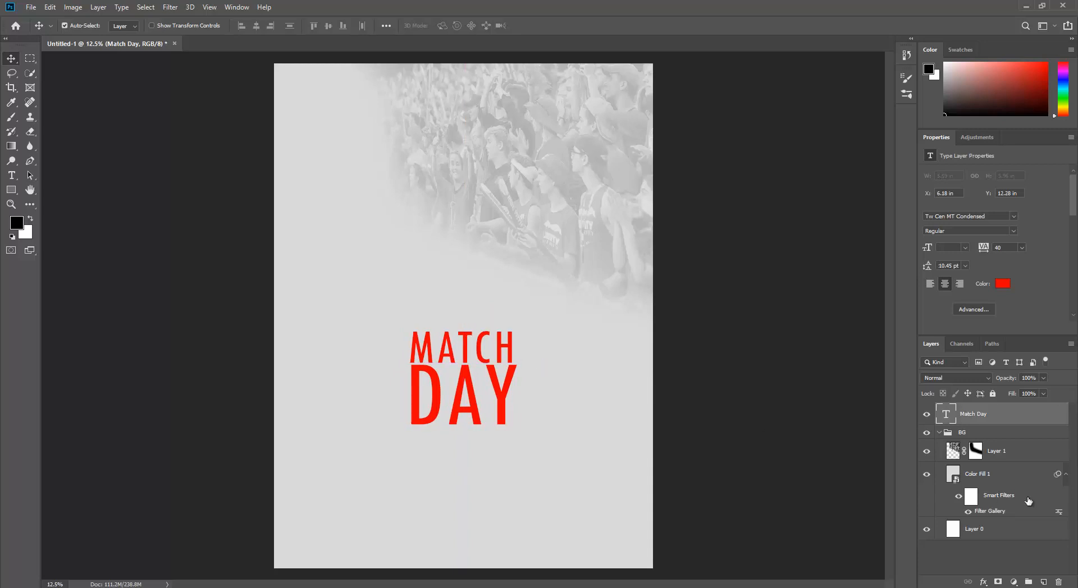
click(939, 432)
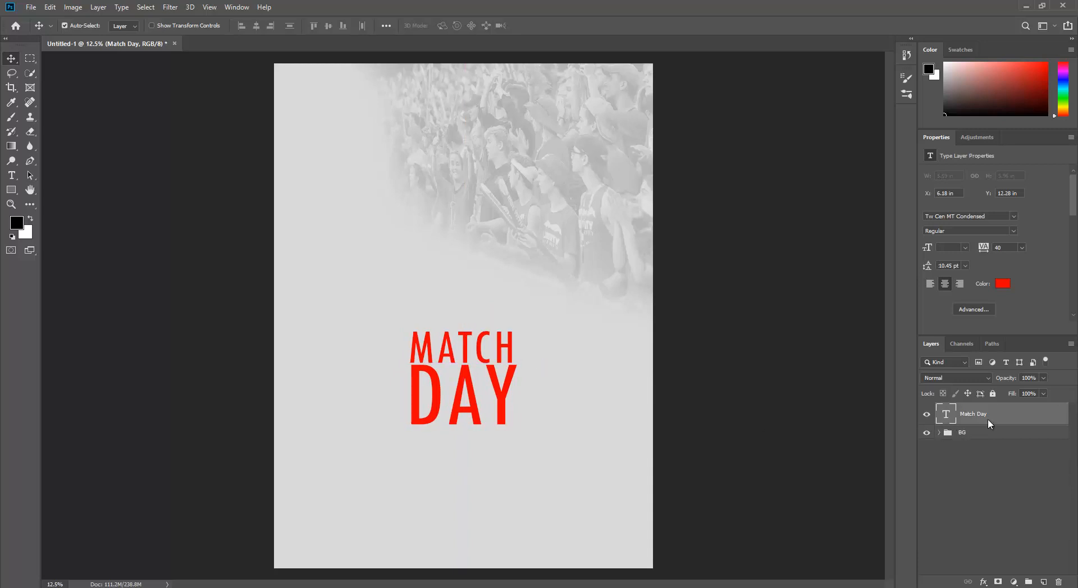
Convert the Match Day text layer to a smart object
right_click(988, 420)
click(881, 219)
key(ctrl)
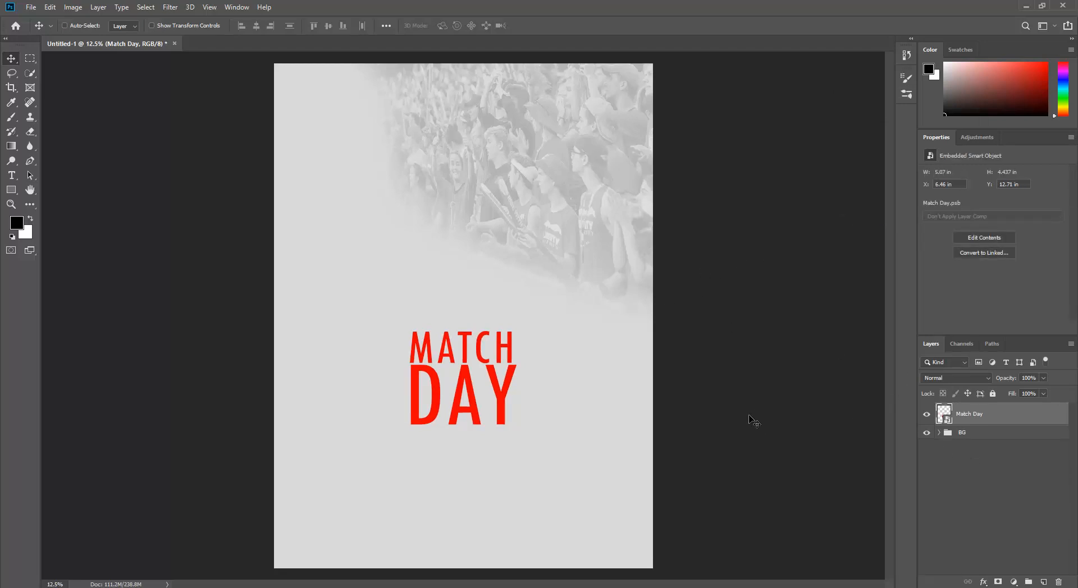
Apply a perspective transform to the MATCH DAY title, flaring its base well beyond both sides of the poster
key(ctrl+t)
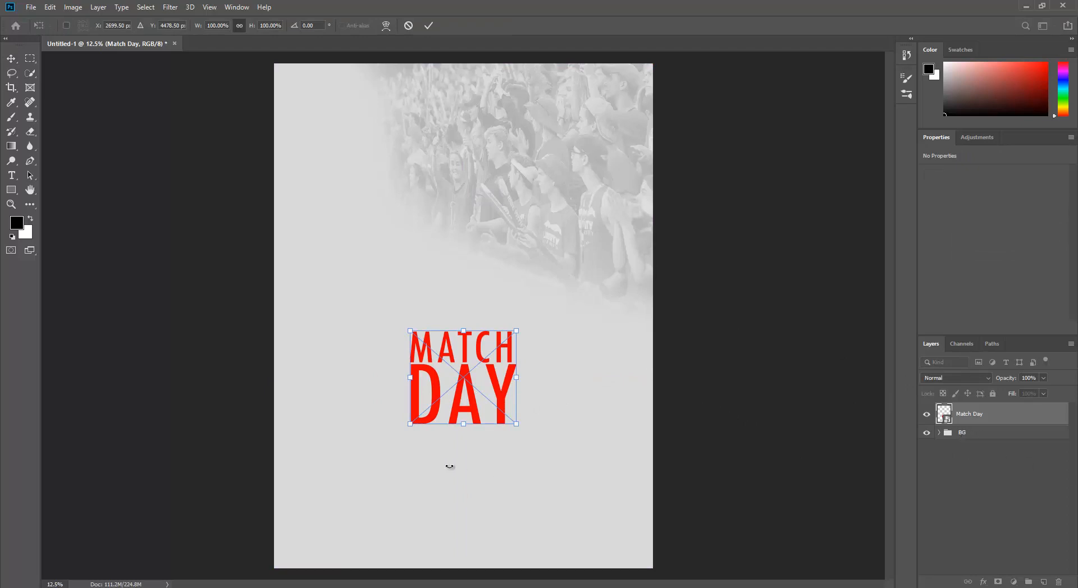
right_click(505, 384)
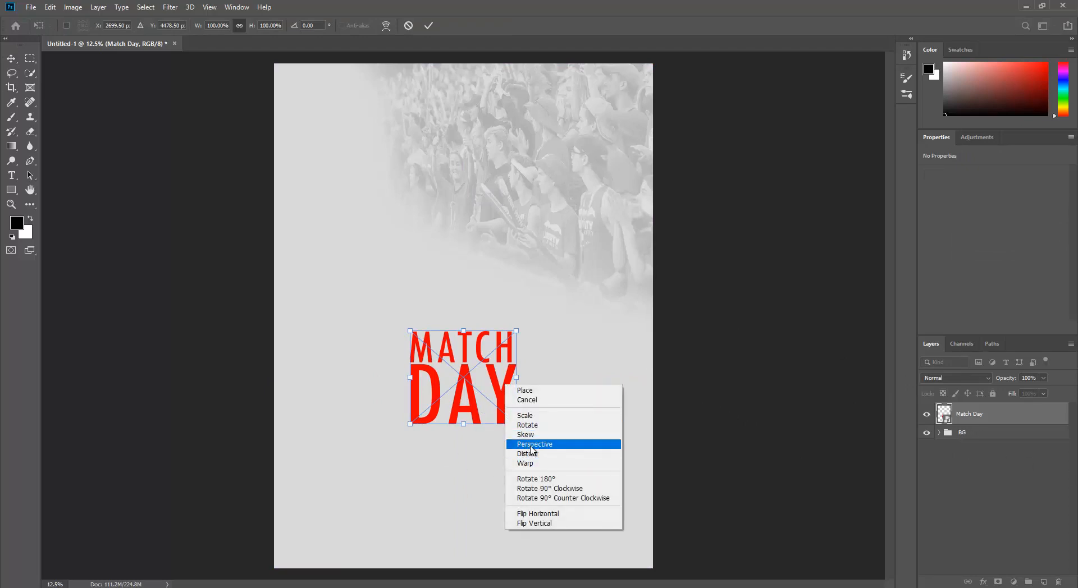
click(549, 446)
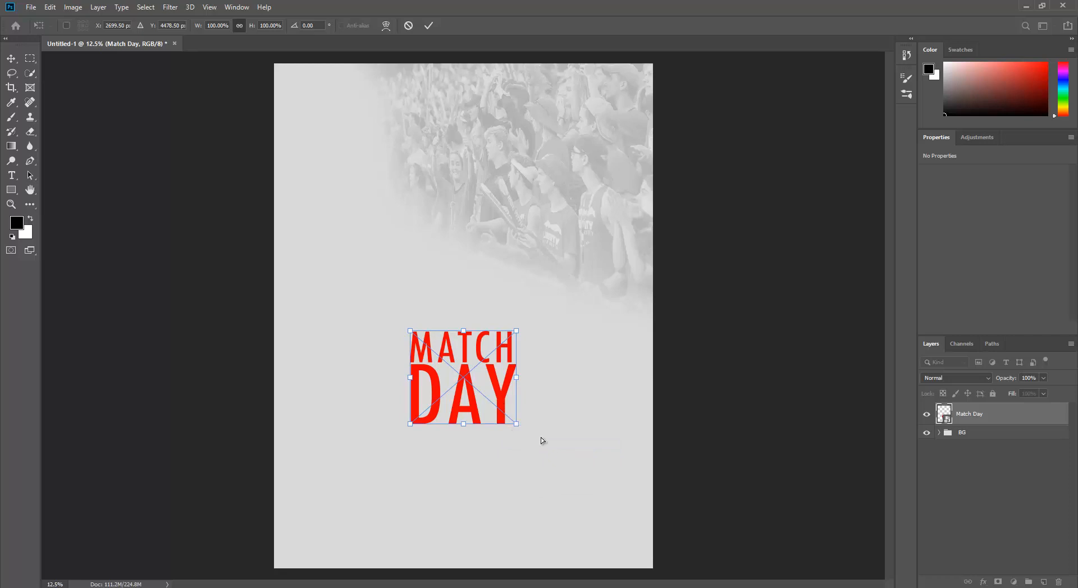
drag(564, 453, 714, 542)
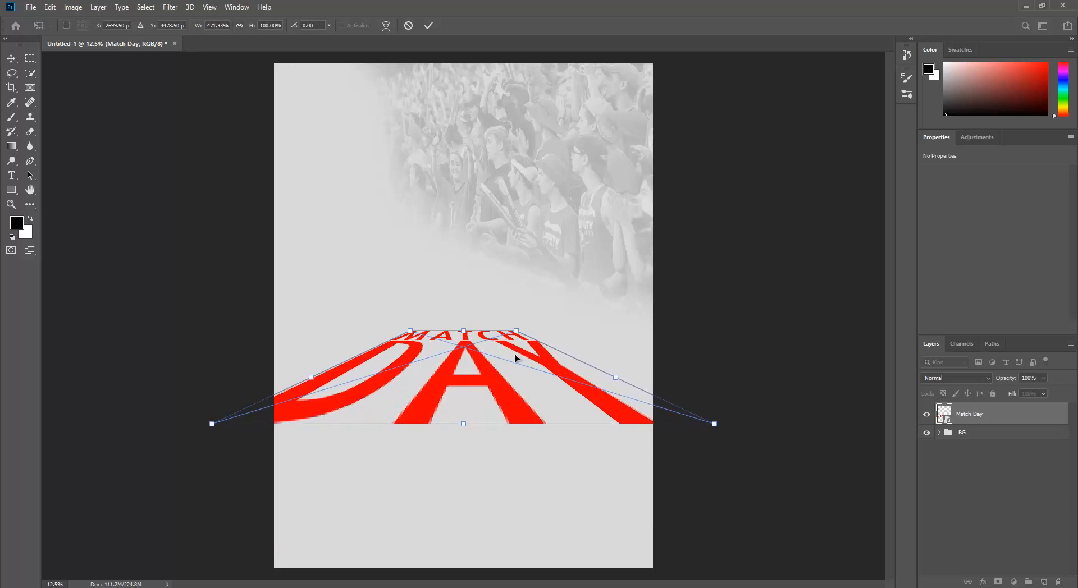
Scale the MATCH DAY title taller by extending its base downward and lowering its upper edge, and shift it slightly up
right_click(503, 402)
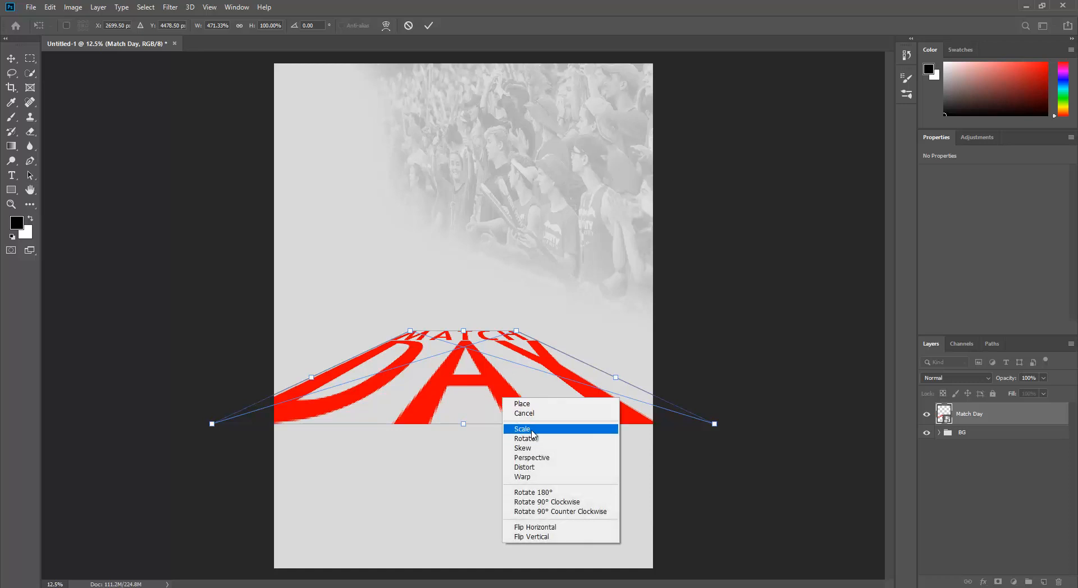
click(506, 429)
drag(463, 425, 482, 489)
drag(463, 330, 464, 353)
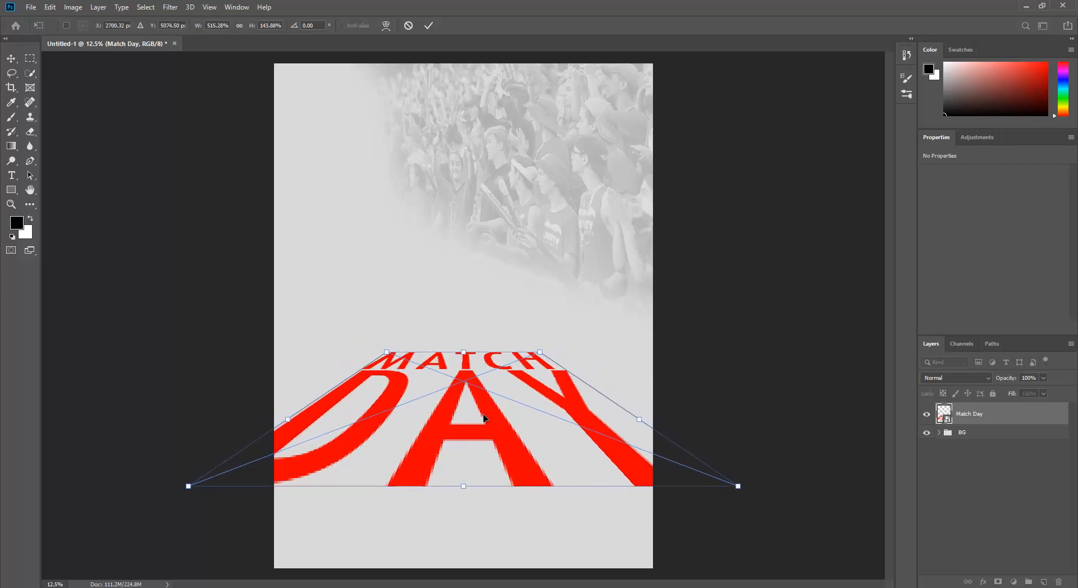
drag(484, 419, 482, 404)
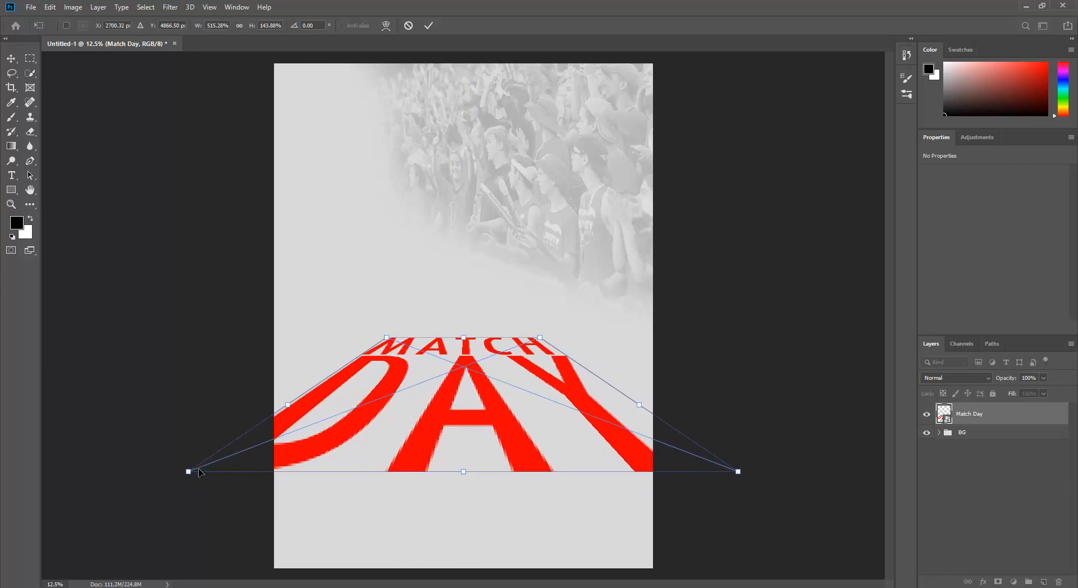
Shorten the title and narrow its perspective base, positioning it so that DAY spans the full poster width
right_click(353, 430)
click(460, 337)
drag(464, 341, 464, 357)
right_click(367, 435)
click(407, 491)
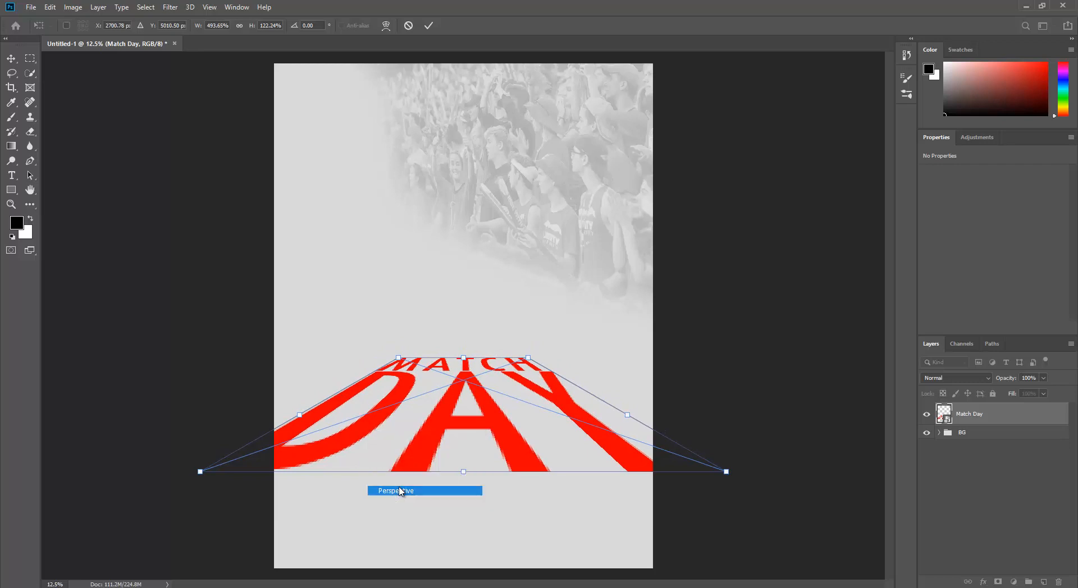
drag(200, 473, 243, 471)
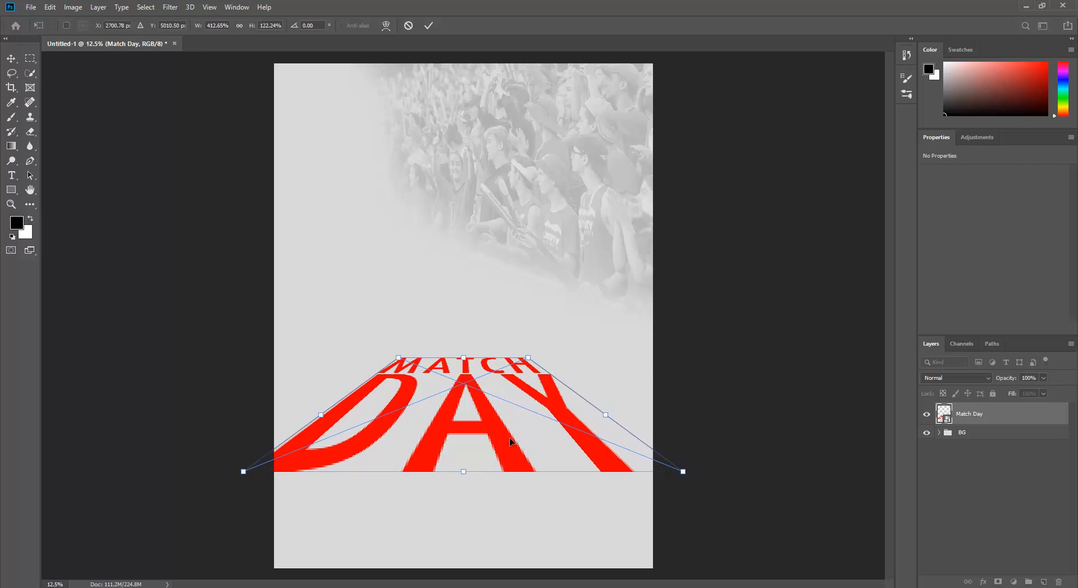
mouse_move(505, 437)
mouse_down()
mouse_move(523, 434)
mouse_move(521, 446)
mouse_up()
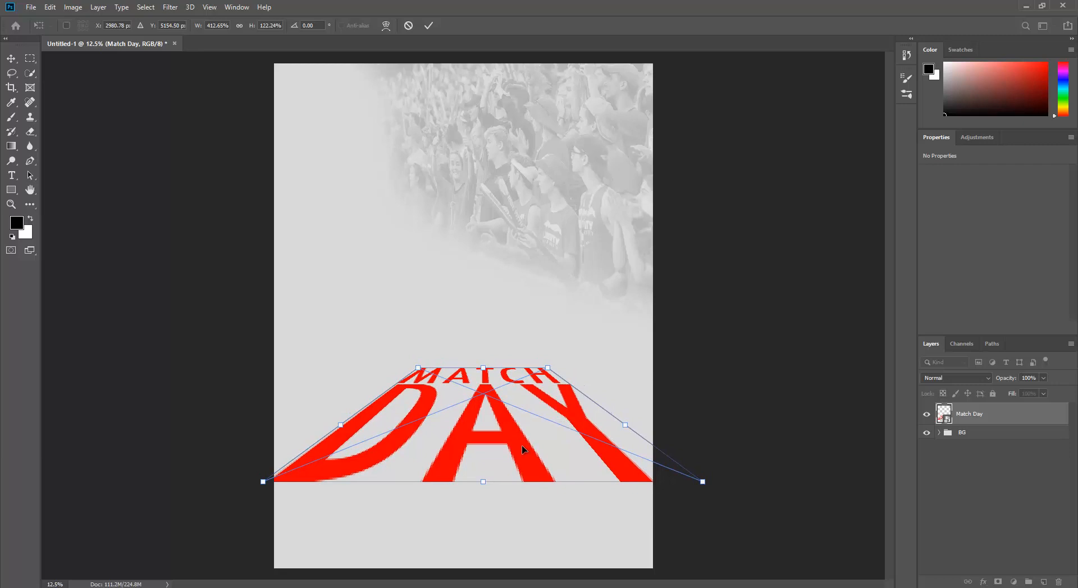
key(Return)
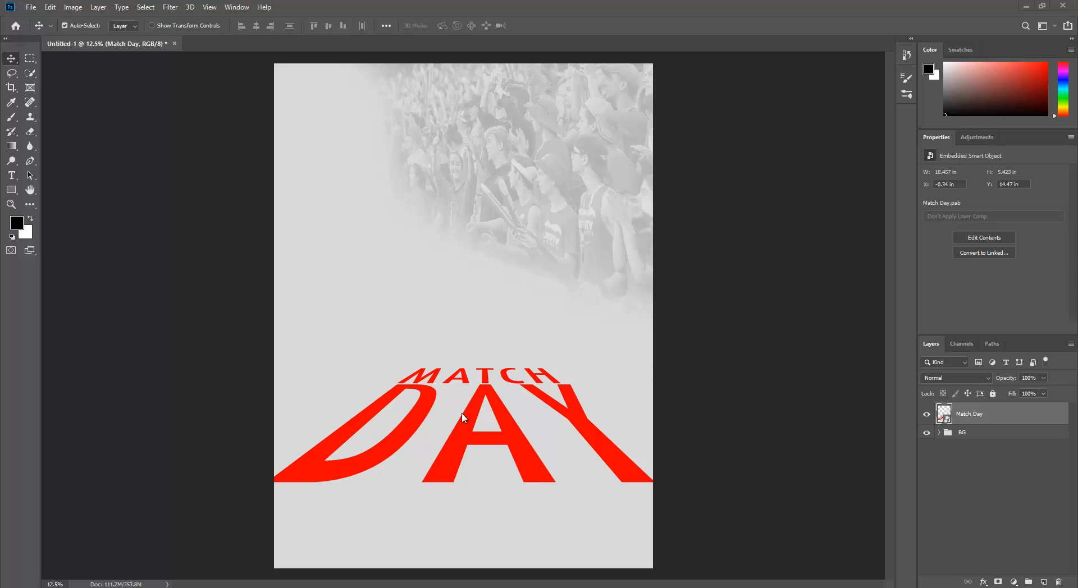
Reveal the background grain through the MATCH DAY title by splitting and lowering the Underlying Layer white Blend If point to about 214
right_click(995, 414)
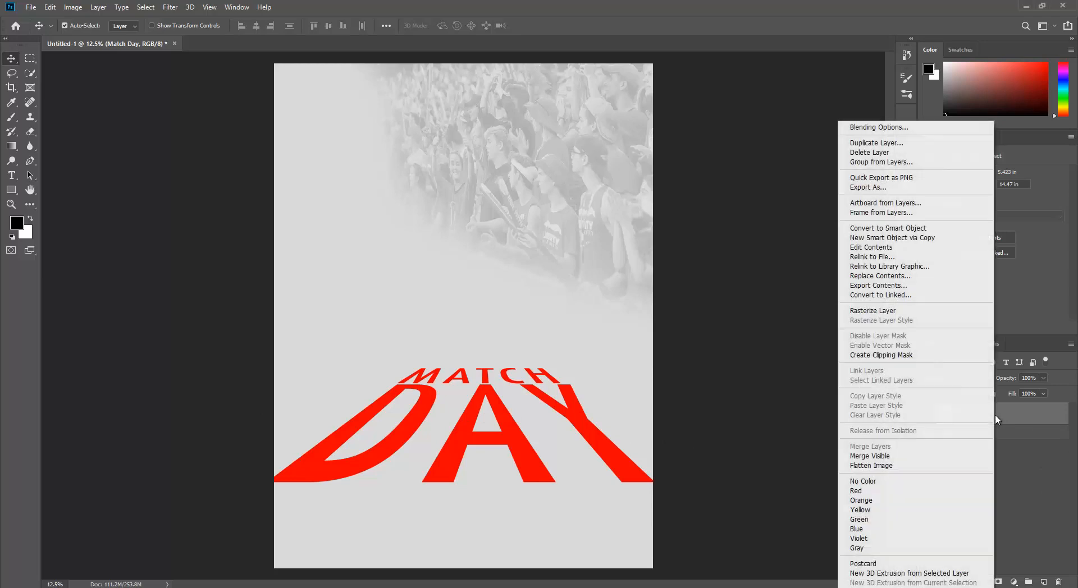
click(878, 124)
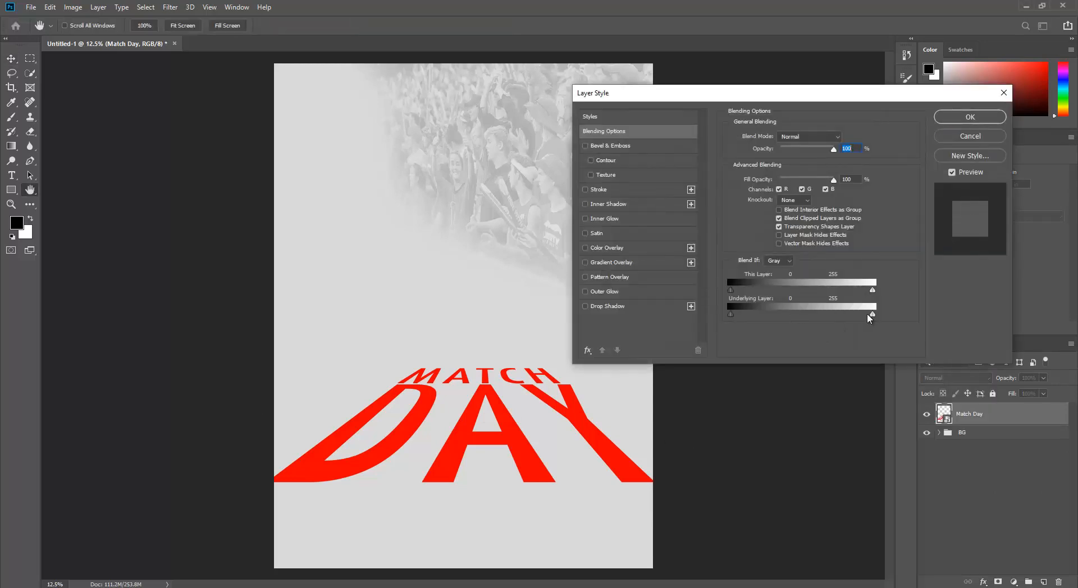
drag(873, 316, 850, 316)
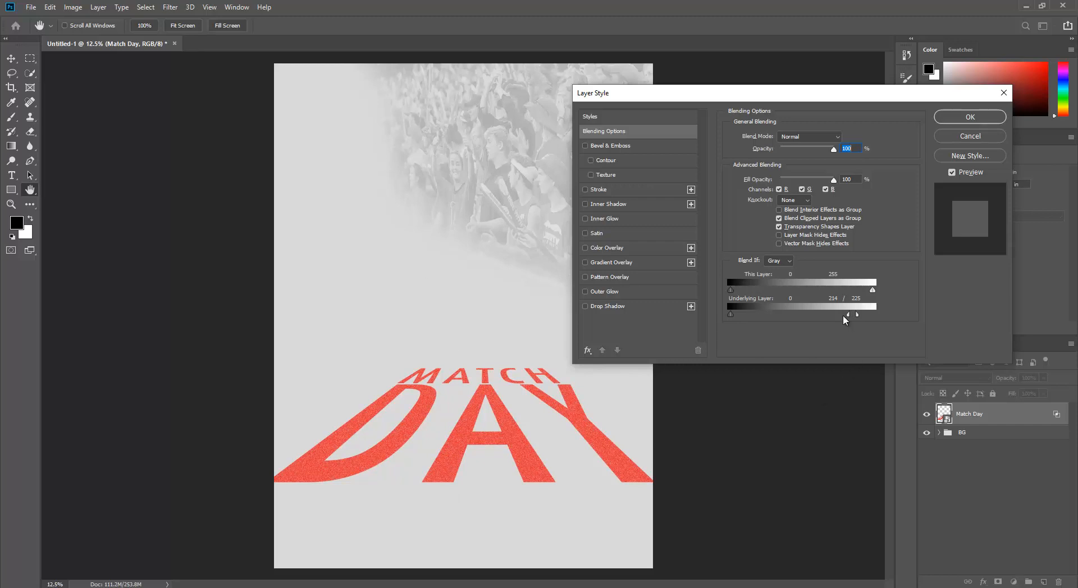
drag(858, 318, 846, 314)
click(960, 116)
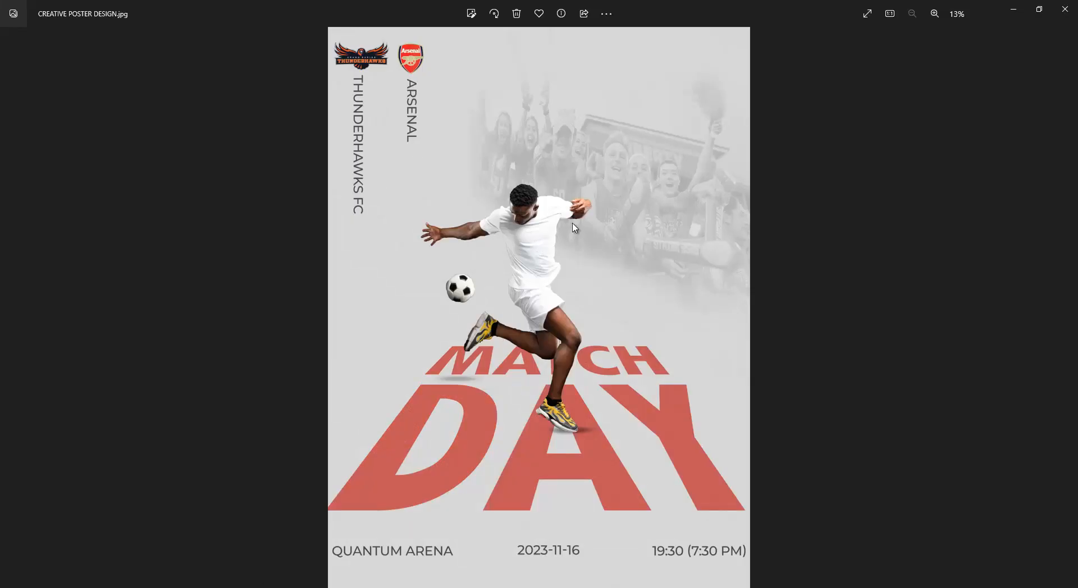
Place the player cut-out from football-player-striking-free-kick.png at the poster's centre, with his kicking foot over the word DAY
click(1016, 6)
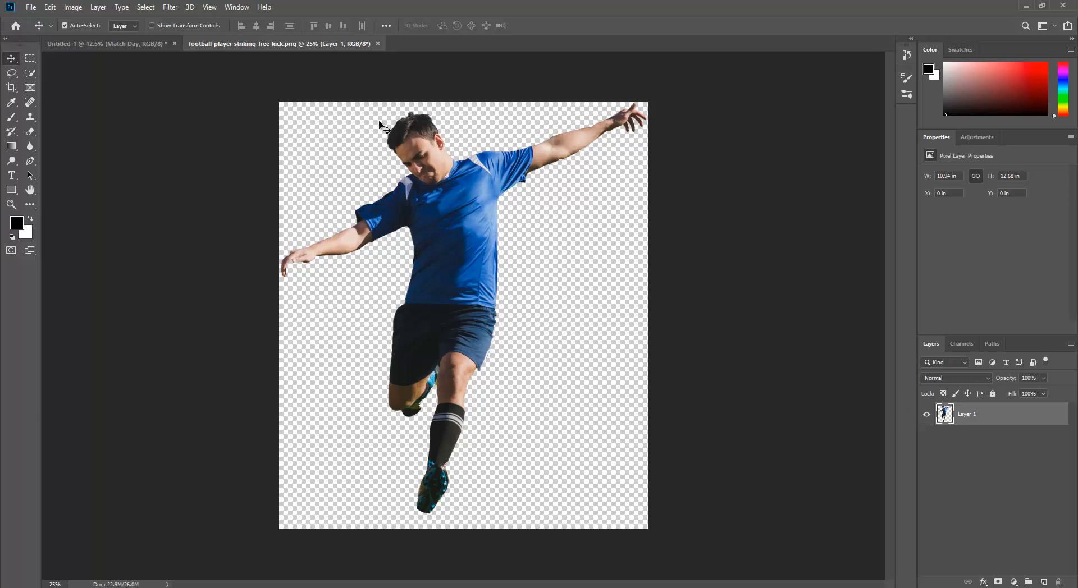
drag(437, 184, 486, 330)
mouse_move(470, 272)
mouse_down()
mouse_move(491, 278)
mouse_move(480, 284)
mouse_move(474, 265)
mouse_up()
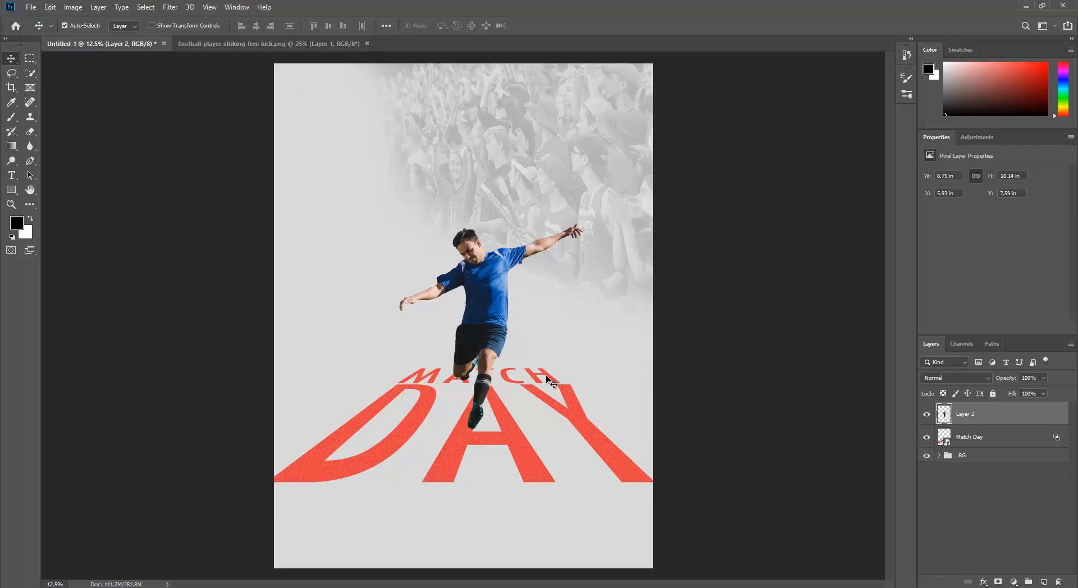
drag(490, 296, 490, 272)
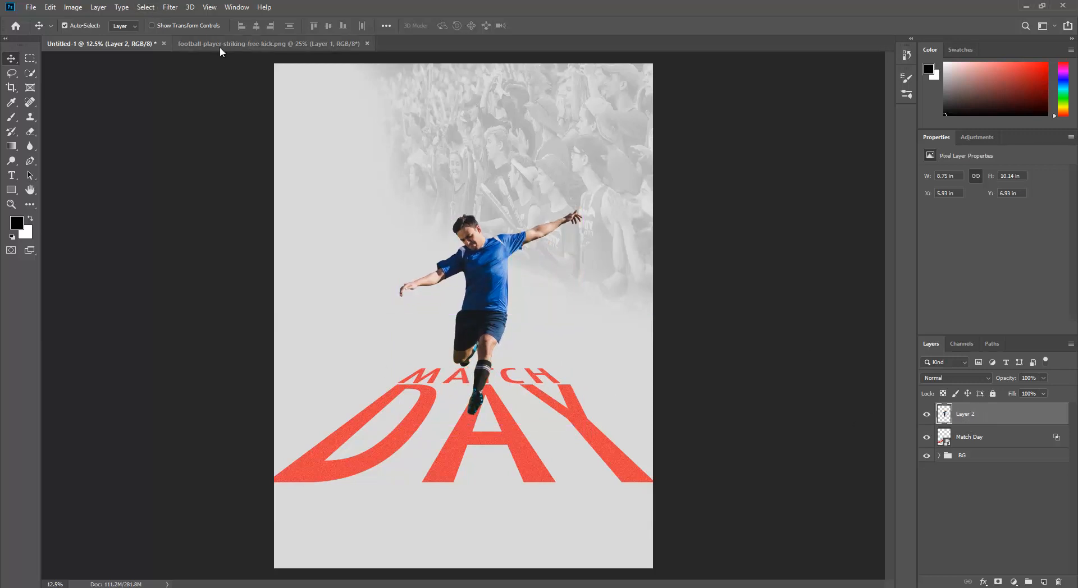
Start a Camera Raw adjustment on the player layer with Vibrance +31, Dehaze +14 and Clarity +49
click(170, 7)
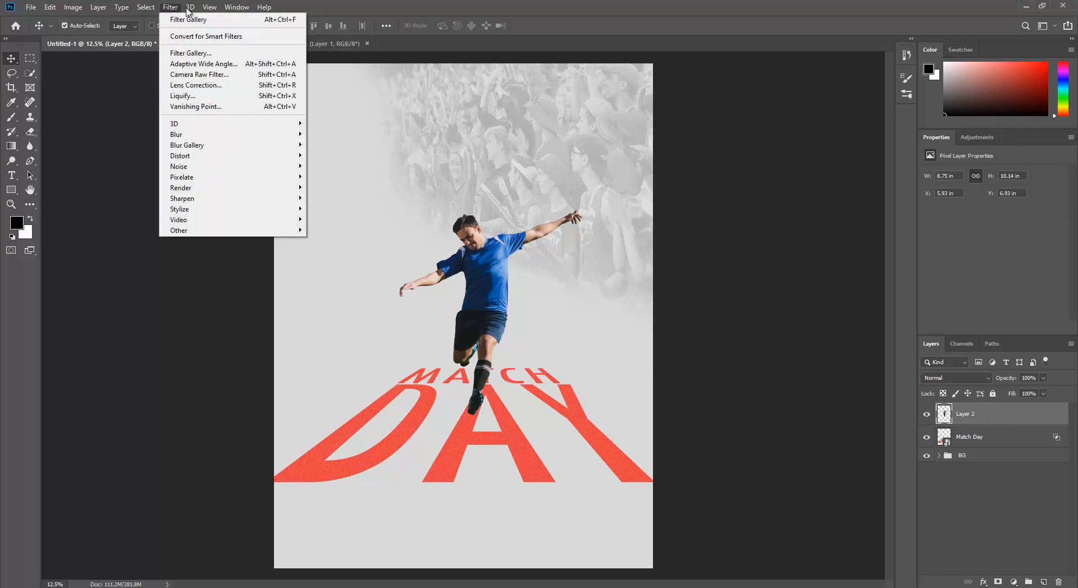
click(200, 76)
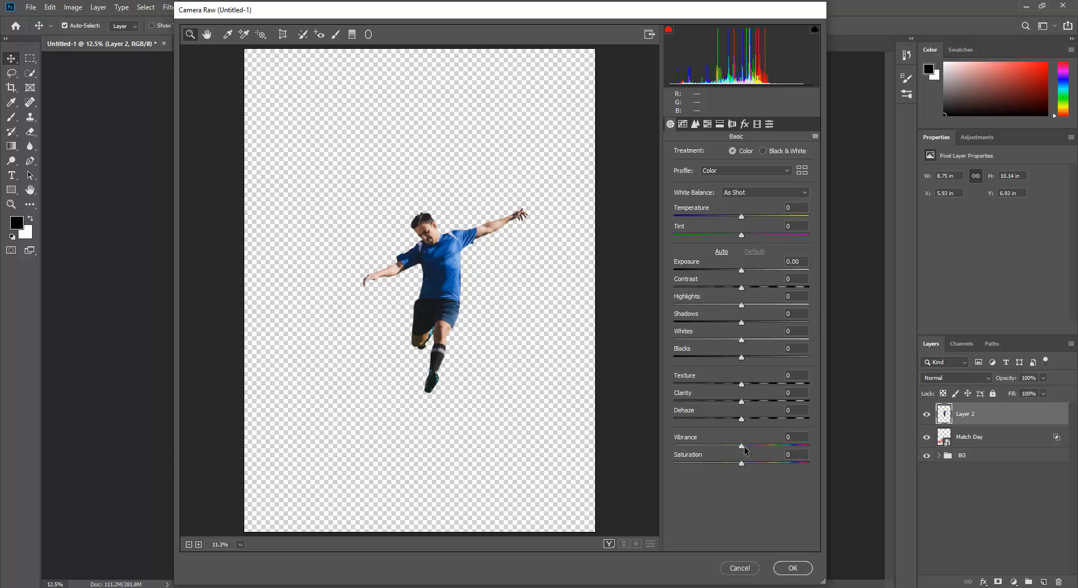
drag(746, 447, 764, 446)
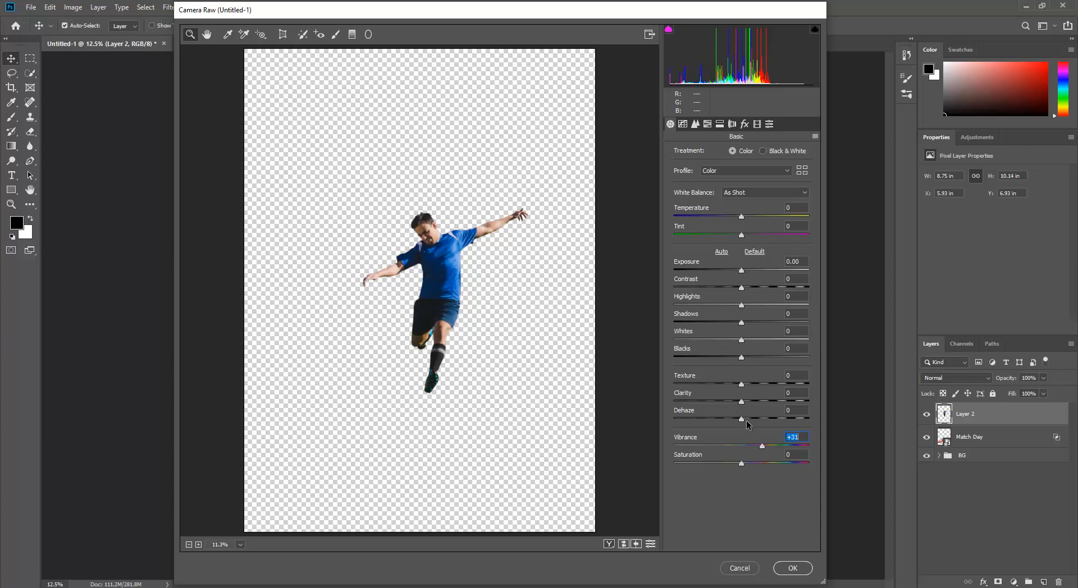
drag(742, 420, 747, 422)
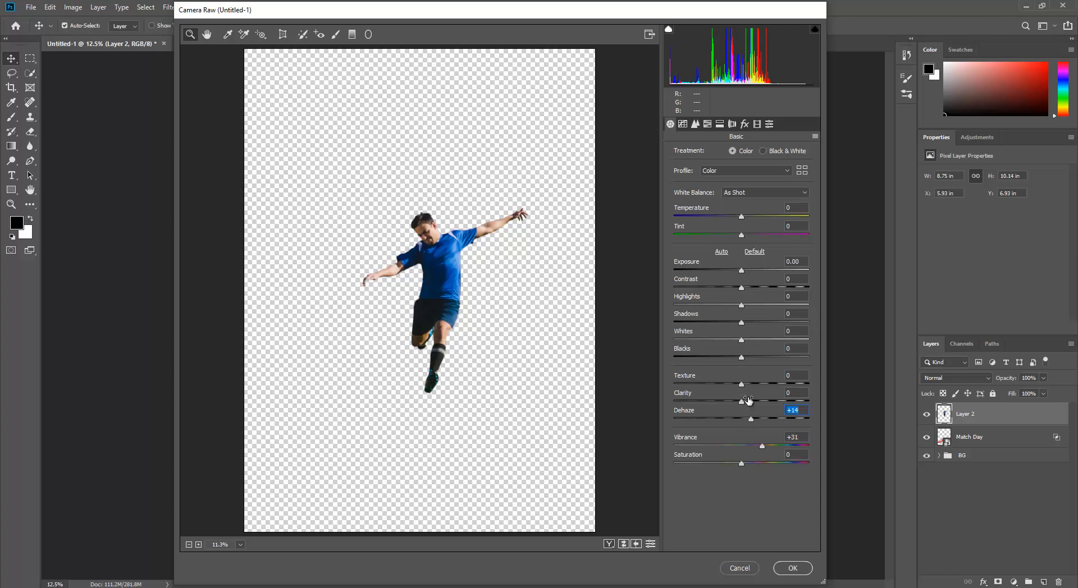
drag(743, 401, 773, 401)
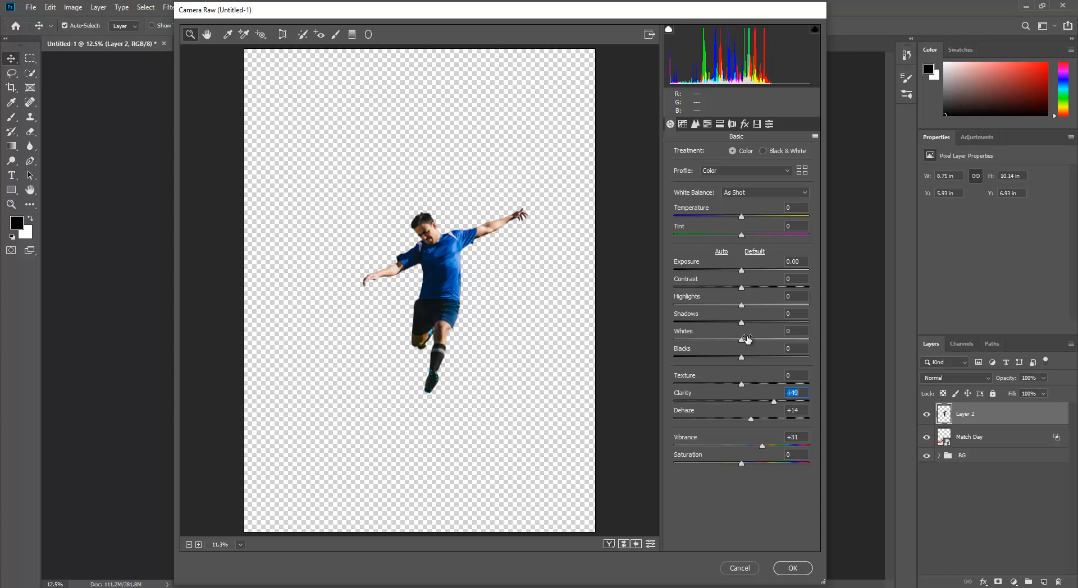
Set the player's Camera Raw Contrast to +19 and Exposure to +0.40, and apply the filter
click(751, 295)
key(ctrl+z)
click(755, 287)
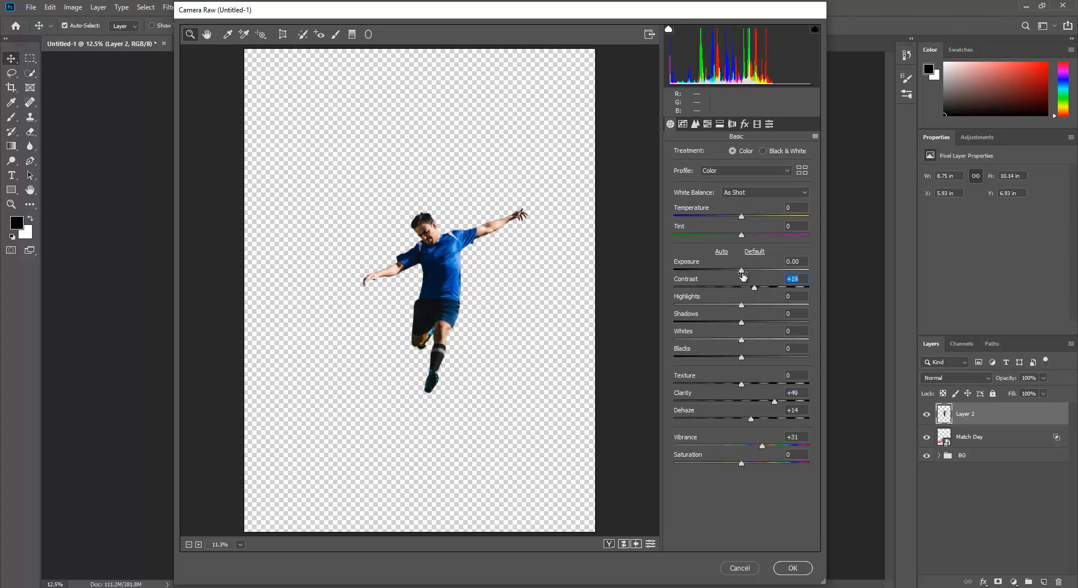
drag(742, 271, 747, 273)
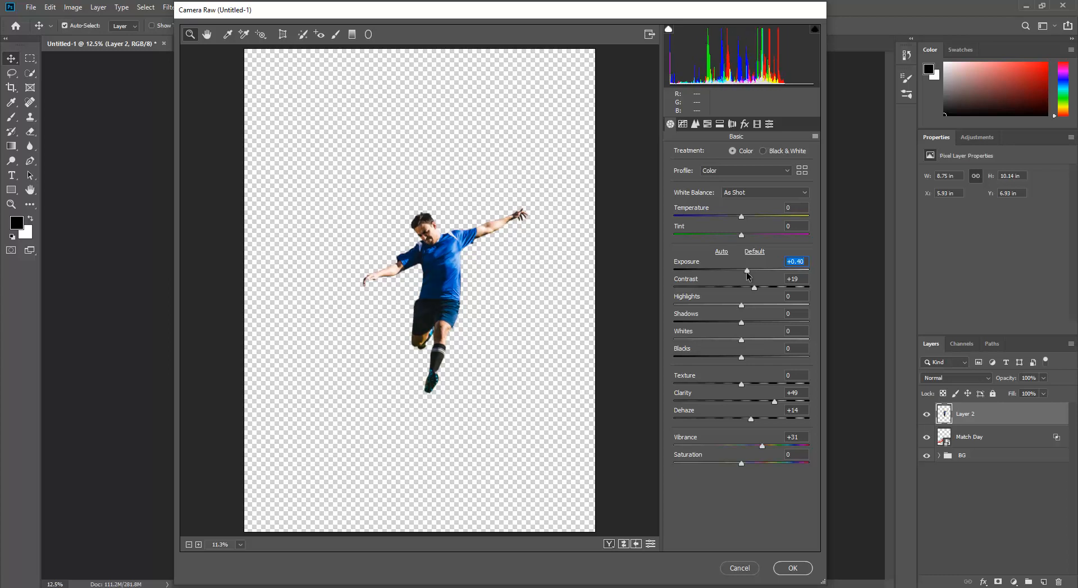
click(793, 569)
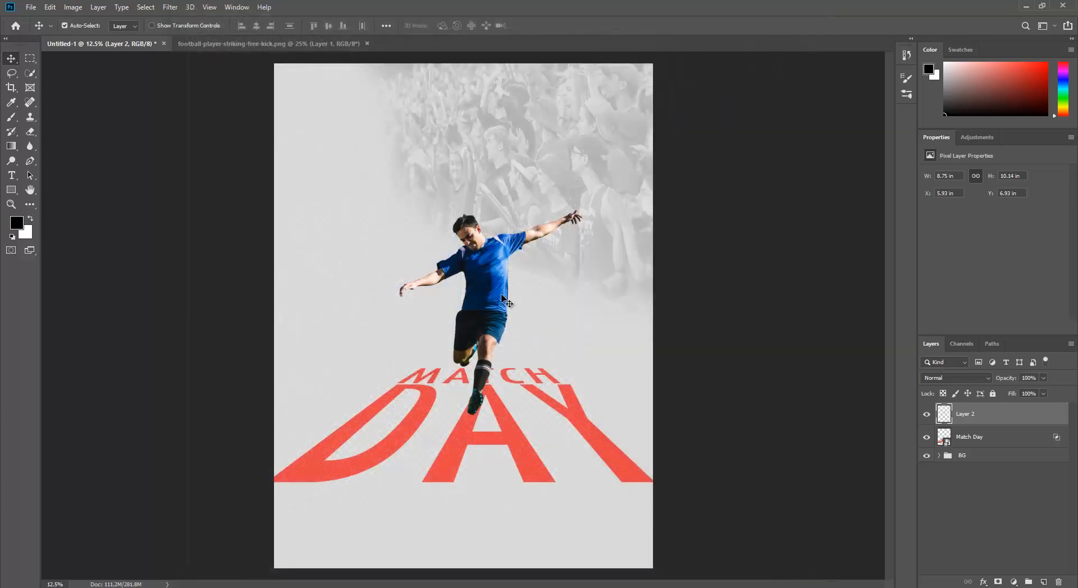
Open the contents of the Match Day smart object and select its text for editing
click(946, 445)
double_click(946, 443)
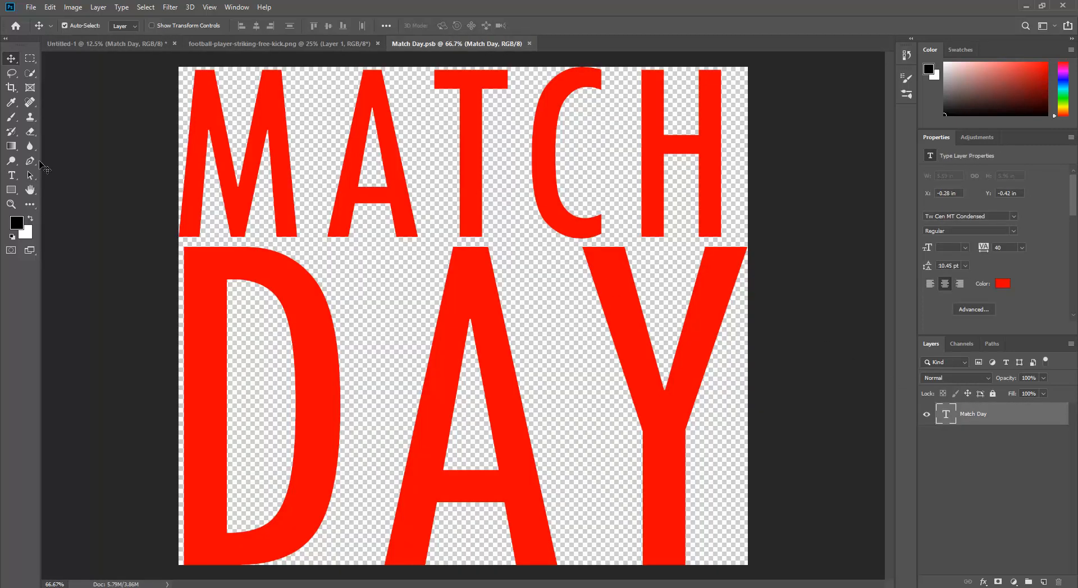
double_click(947, 420)
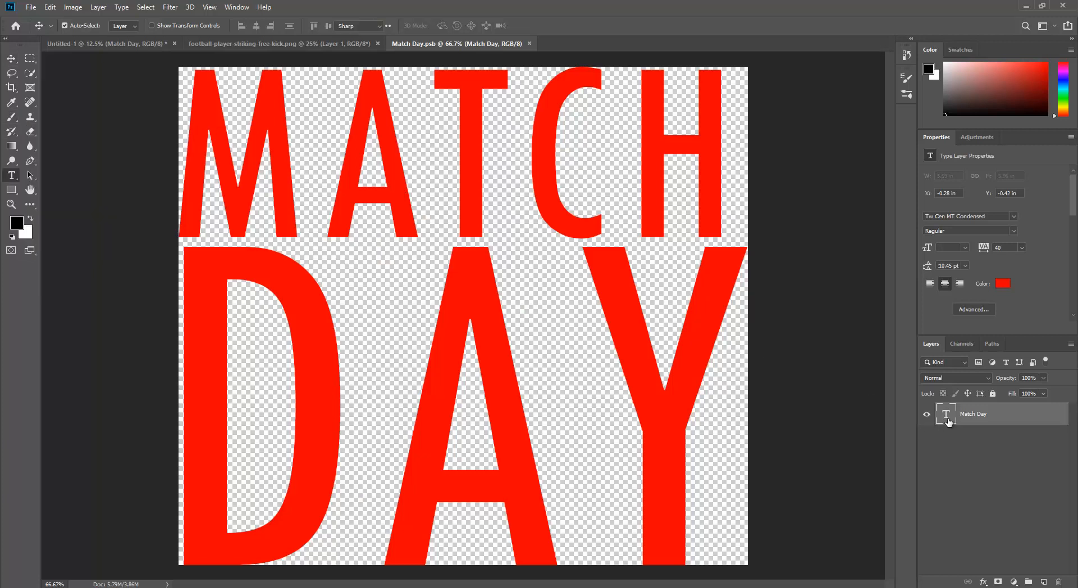
Sample the jersey's blue in football-player-striking-free-kick.png as the foreground colour and return to Match Day.psb
click(325, 45)
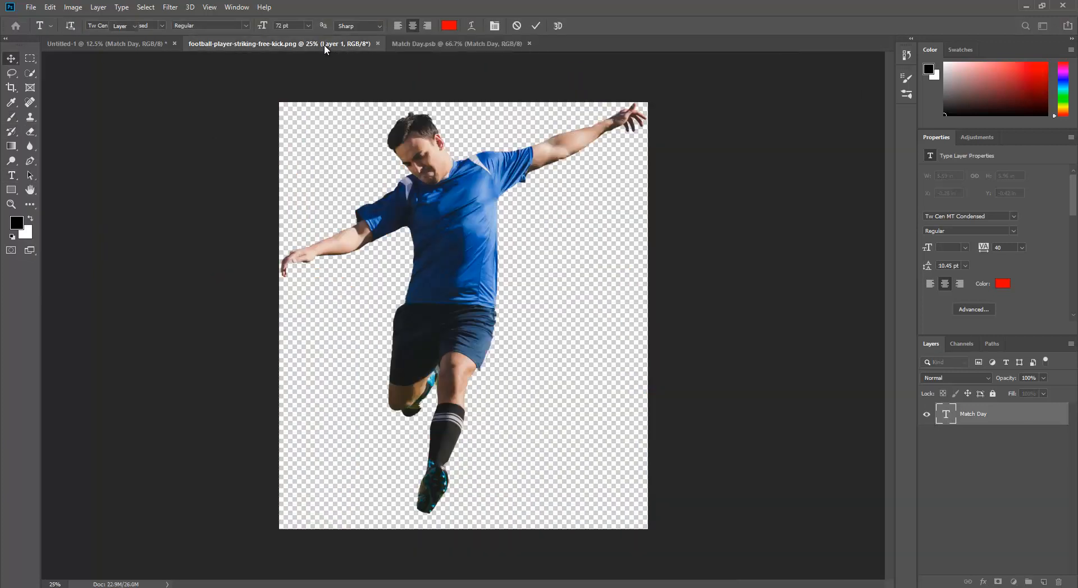
key(v)
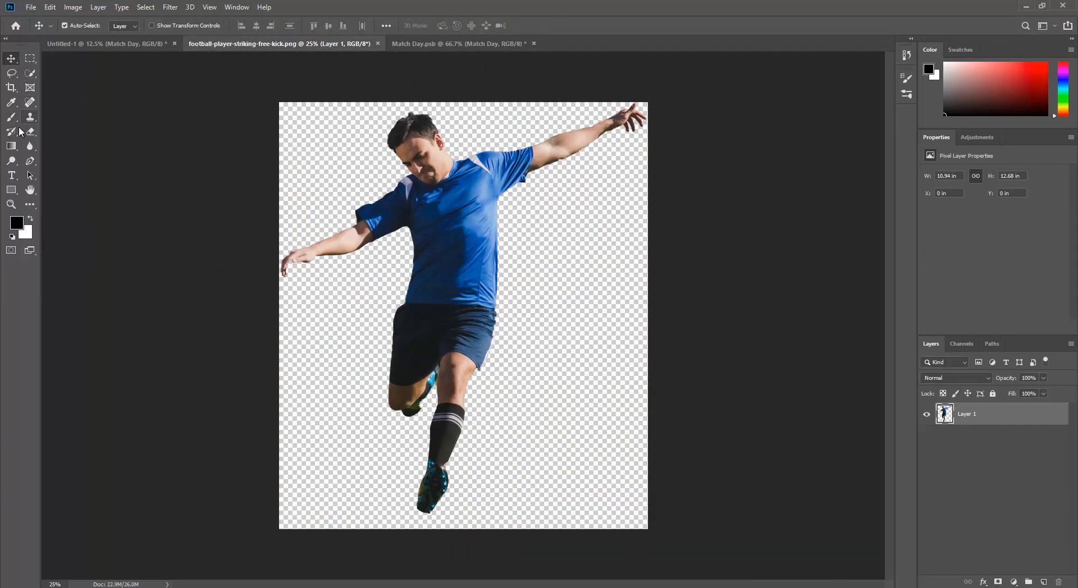
click(12, 103)
click(466, 224)
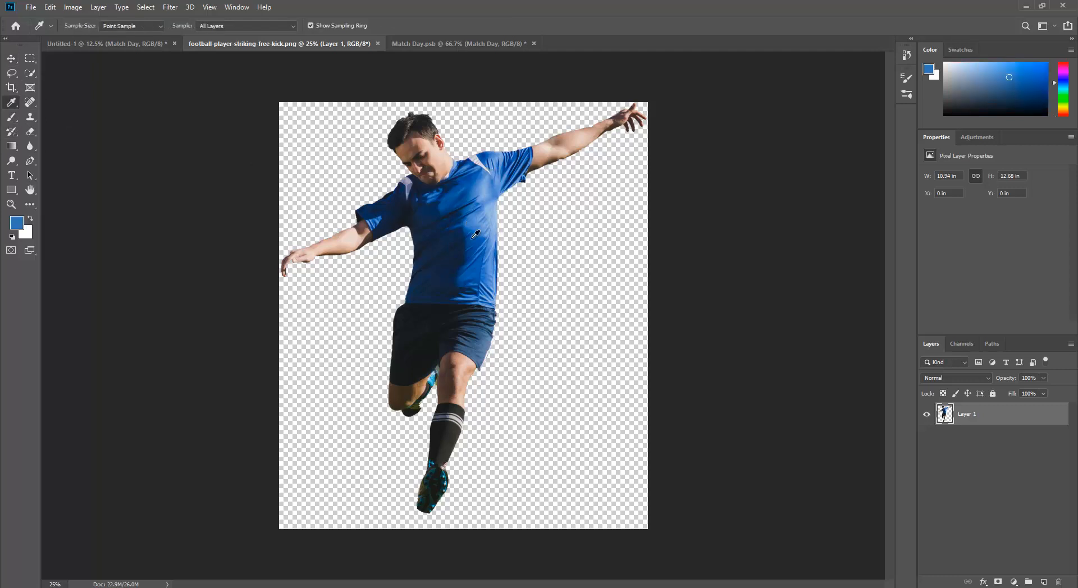
click(455, 270)
click(486, 214)
click(469, 204)
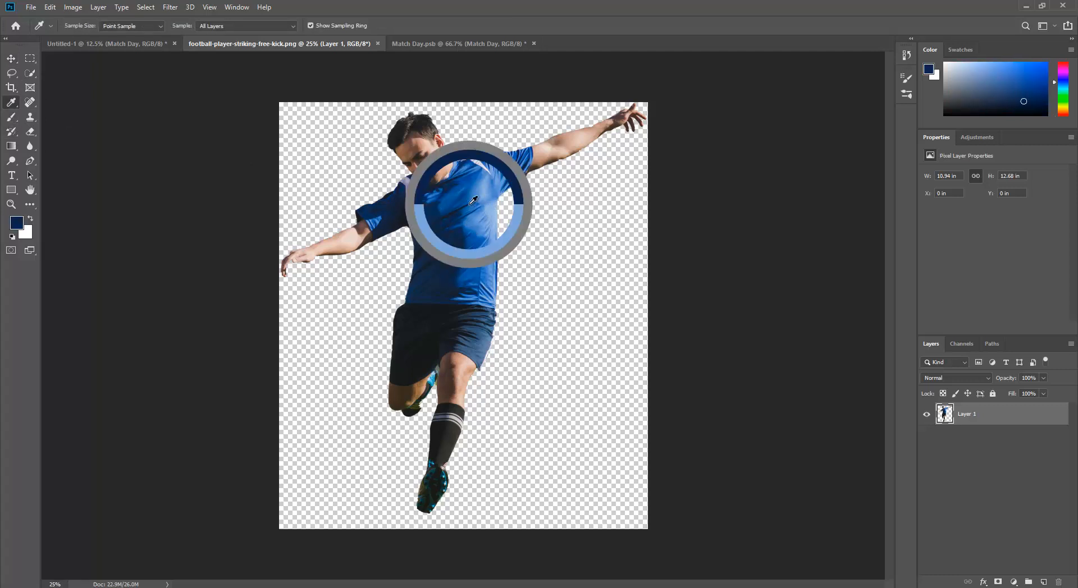
click(464, 198)
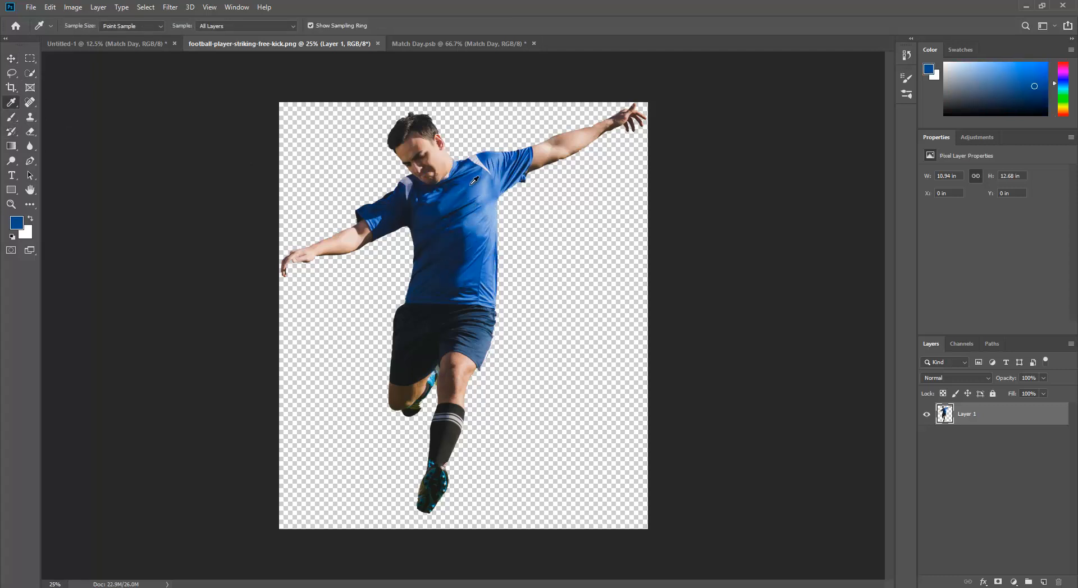
click(429, 43)
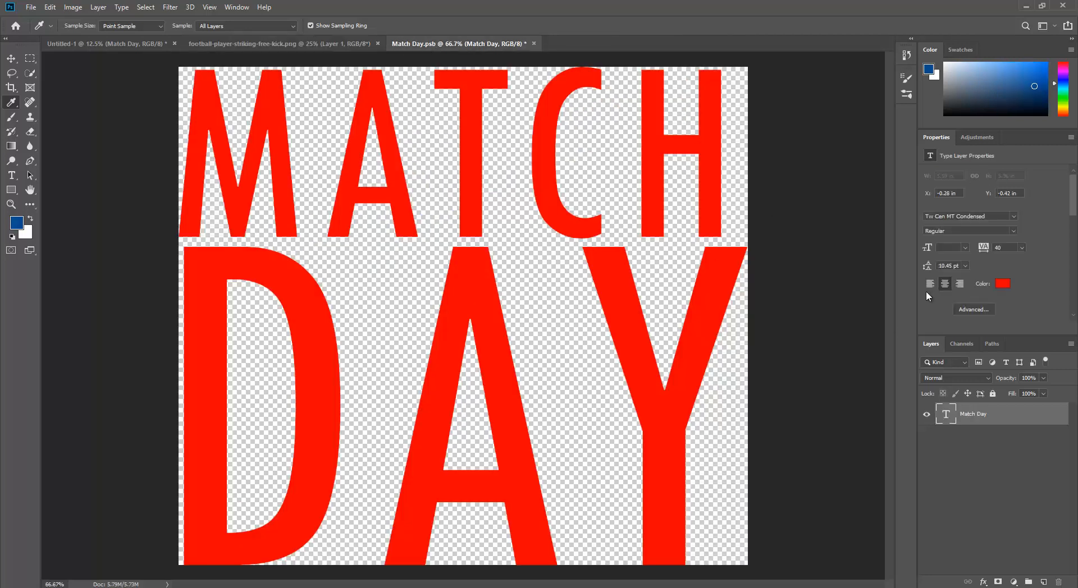
Recolour the MATCH DAY text with the sampled jersey blue and commit the type edit
click(16, 59)
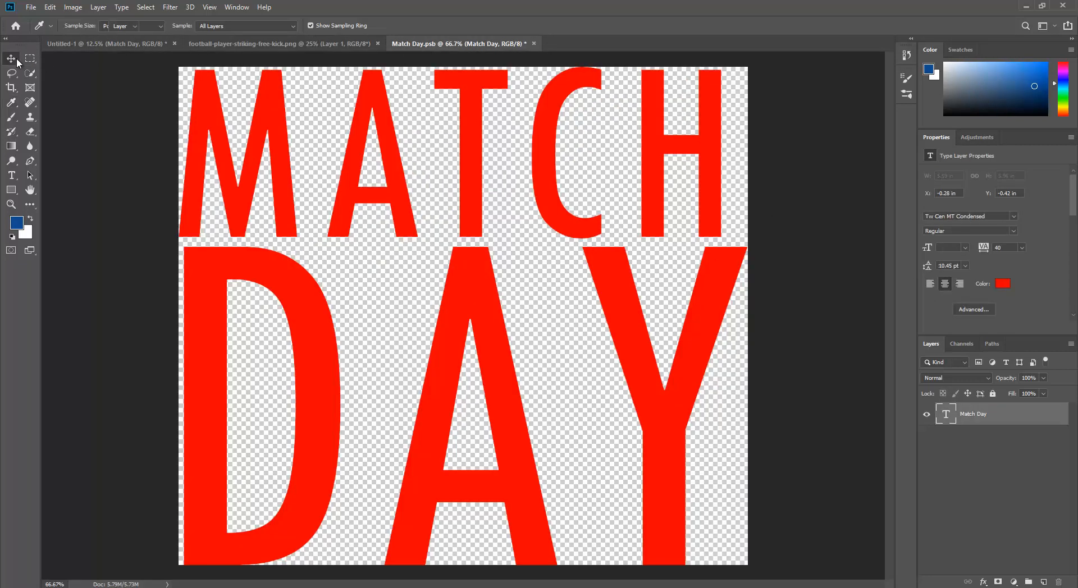
double_click(945, 420)
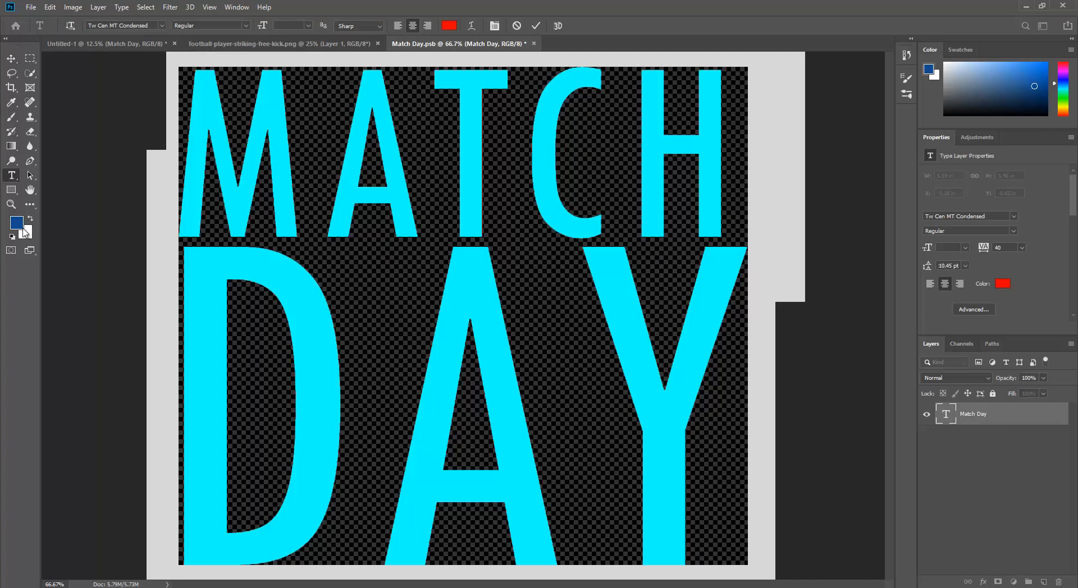
click(25, 231)
click(871, 124)
click(11, 58)
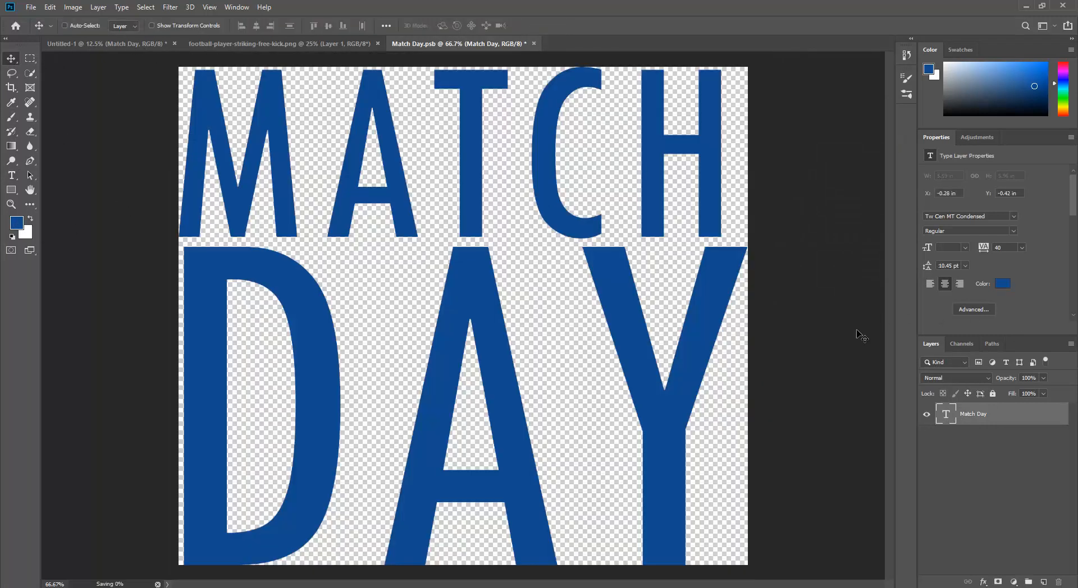
Save the Match Day smart object contents and close the file to return to the poster
key(ctrl+s)
key(ctrl+Tab)
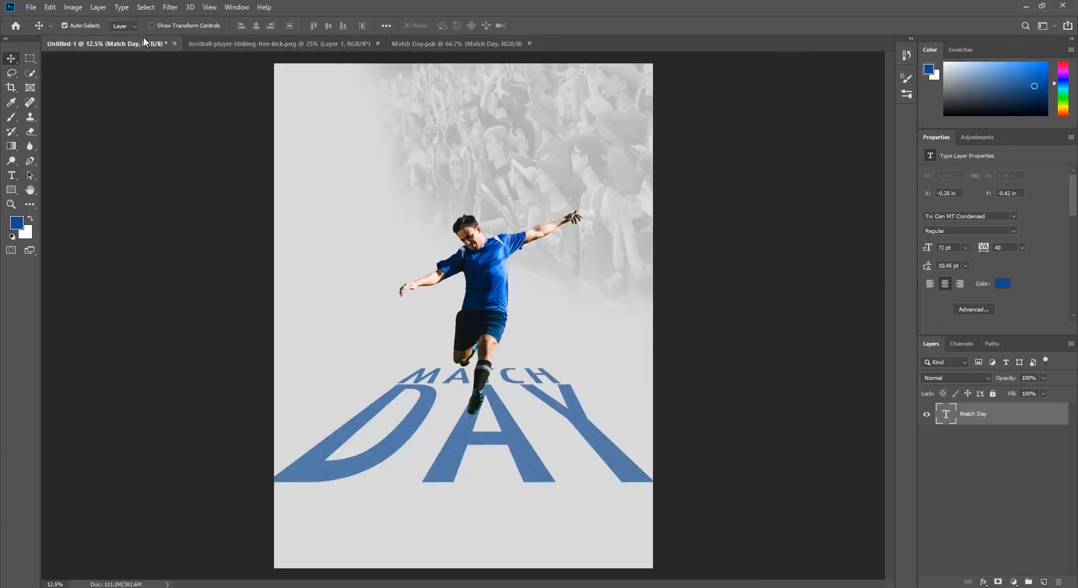
click(415, 46)
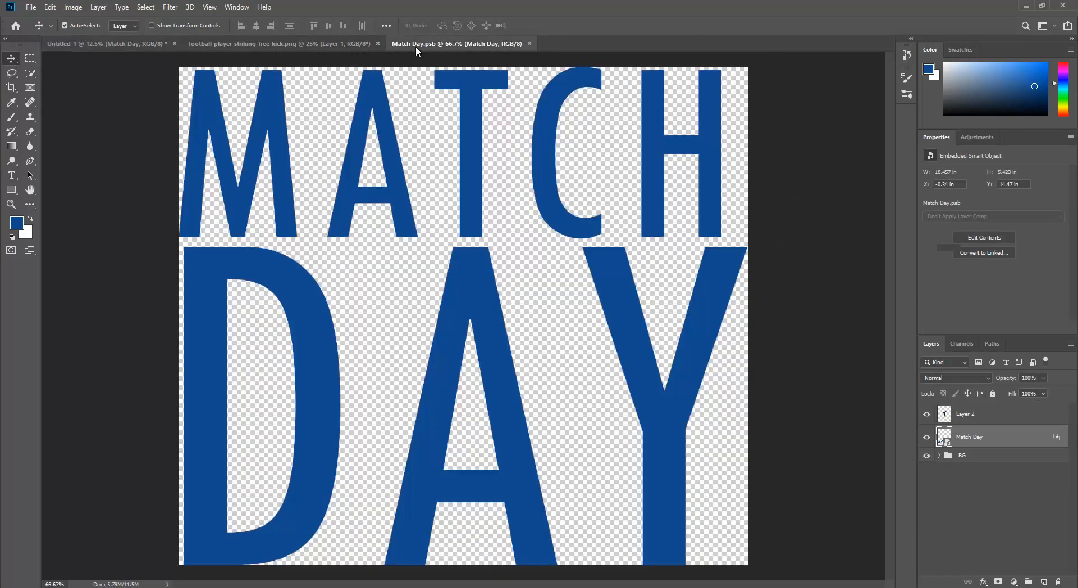
key(ctrl+w)
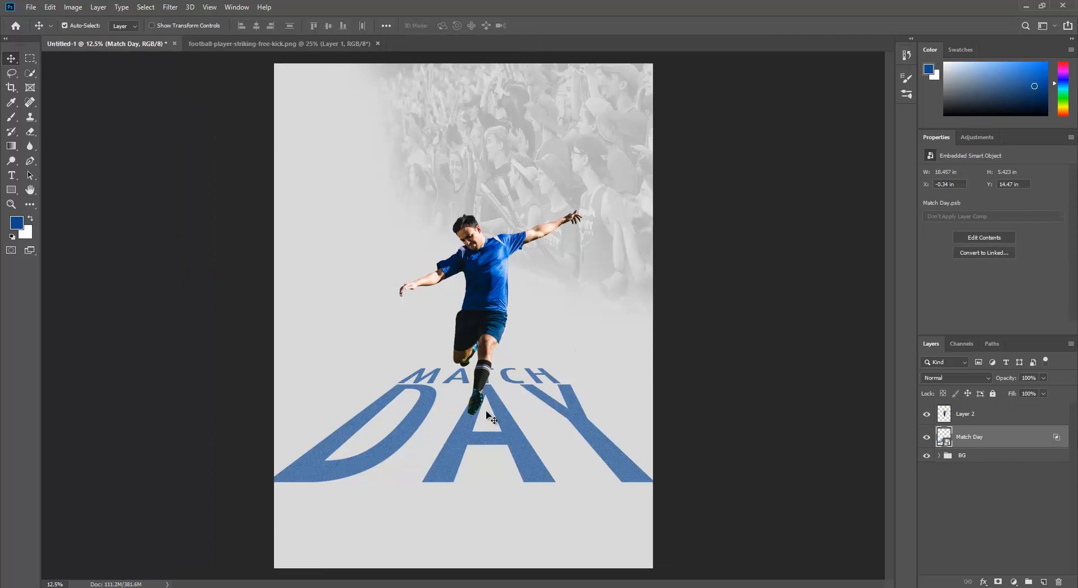
Move the player slightly to the right over the MATCH DAY title
click(481, 251)
drag(481, 251, 473, 250)
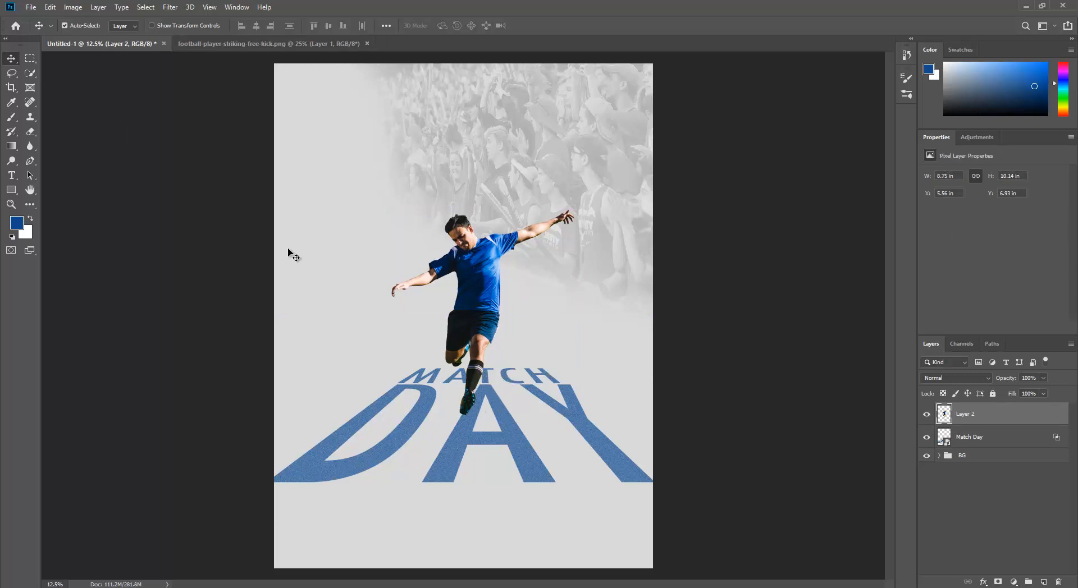
drag(473, 257, 499, 254)
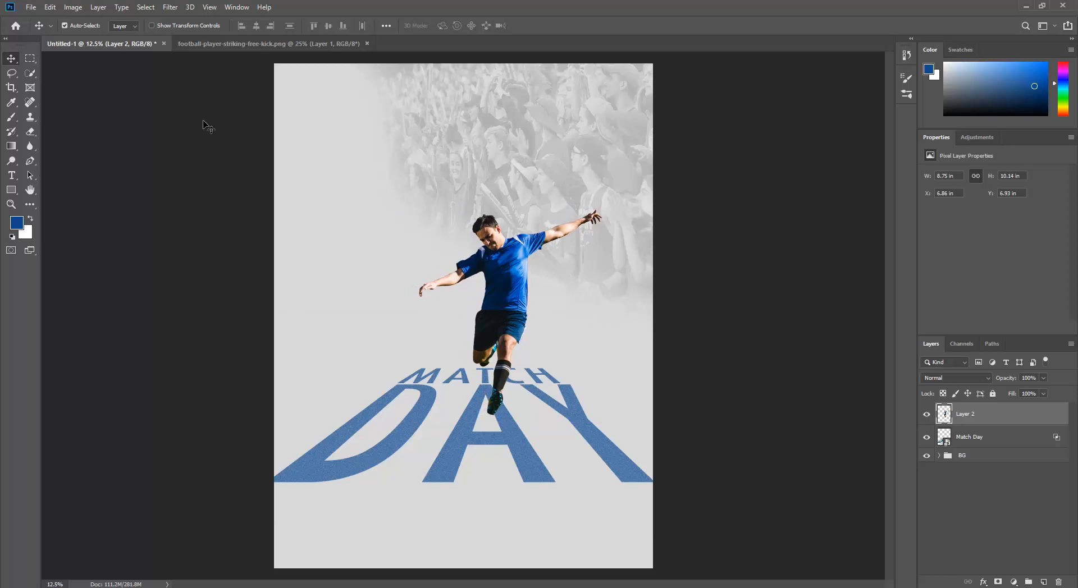
Create a new empty layer for the shadow directly beneath the player layer
click(14, 116)
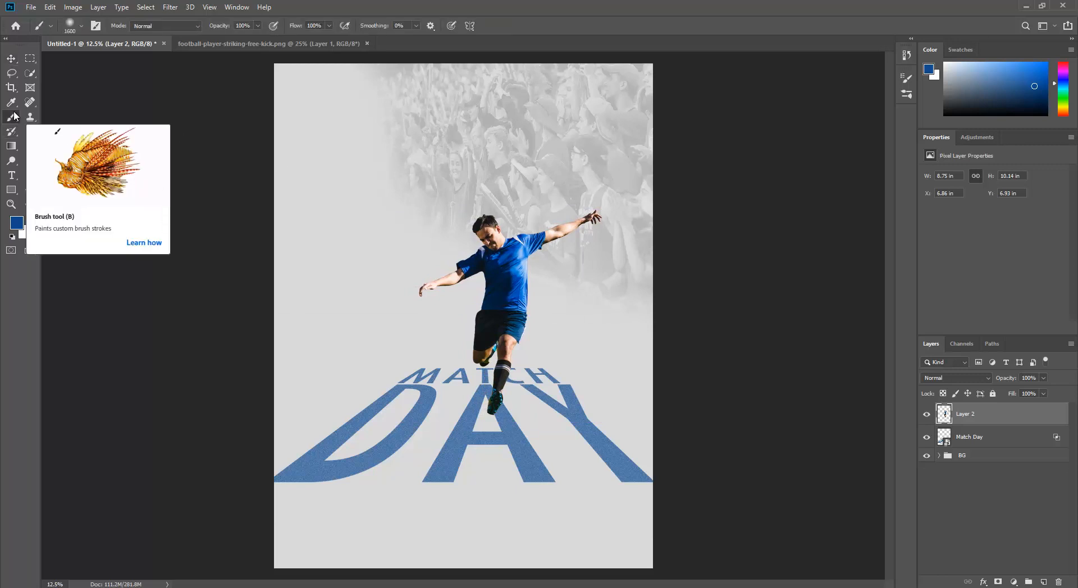
click(1044, 582)
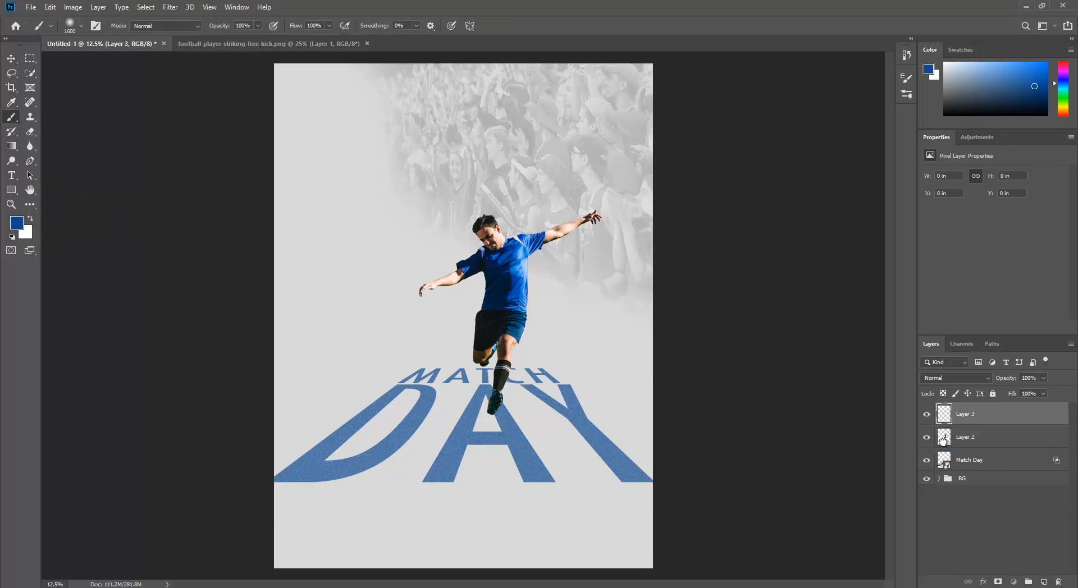
key(ctrl+bracketleft)
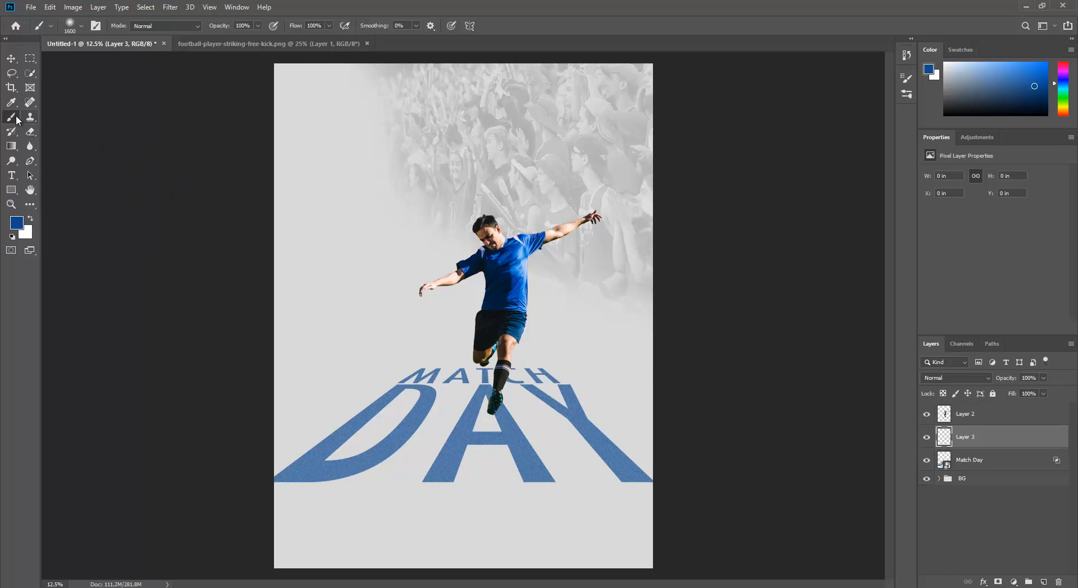
Set up the Brush tool with the flattened soft brush tip and black as the foreground colour
click(82, 25)
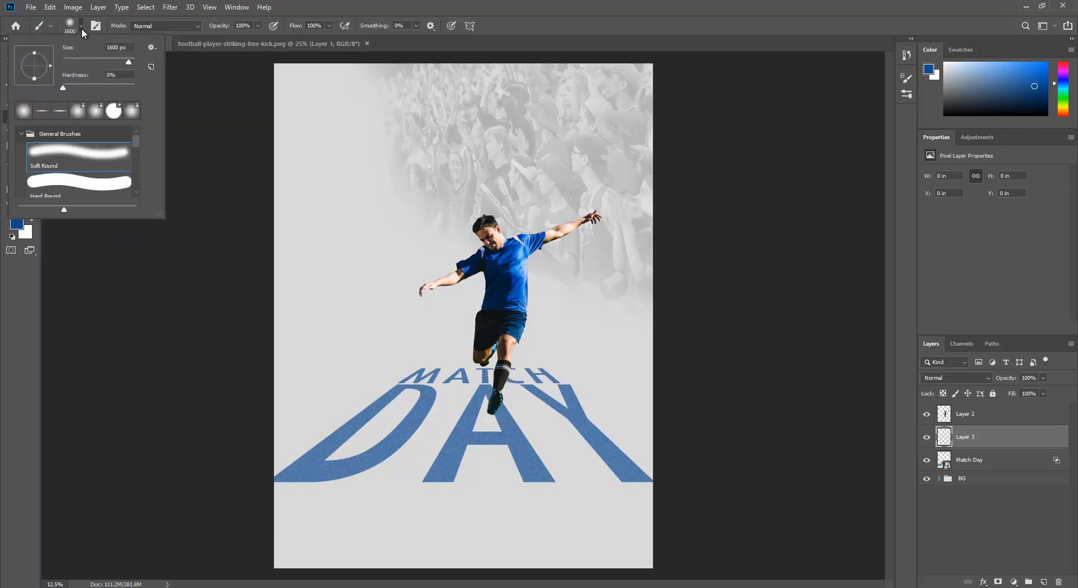
click(40, 111)
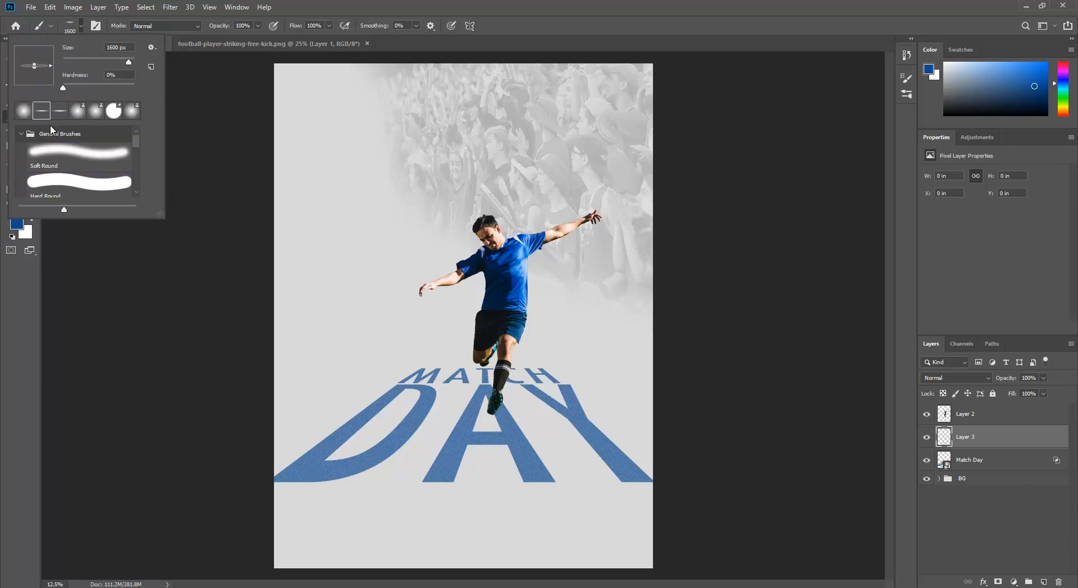
click(503, 5)
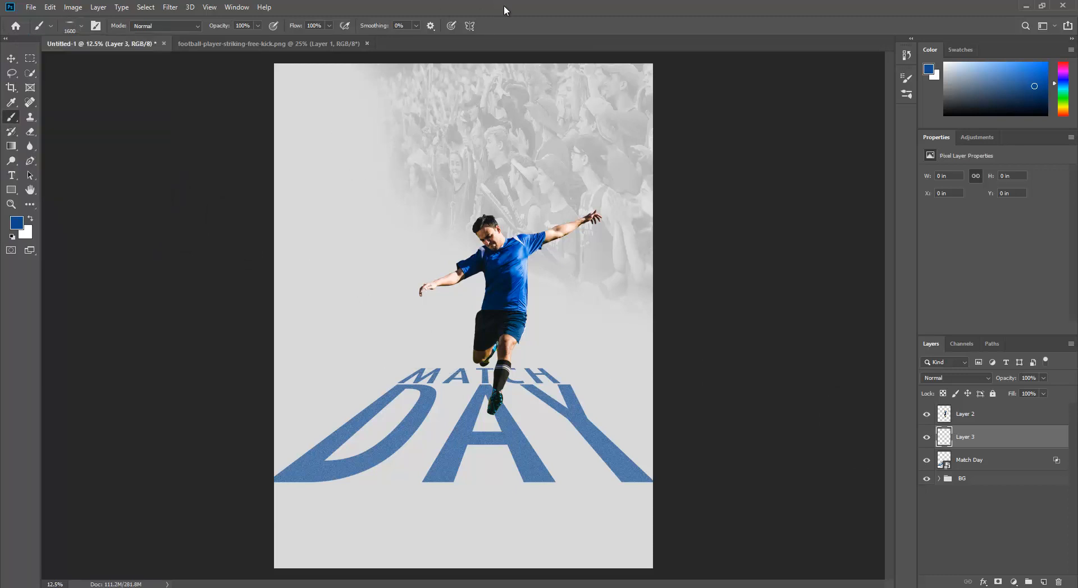
click(12, 236)
click(31, 219)
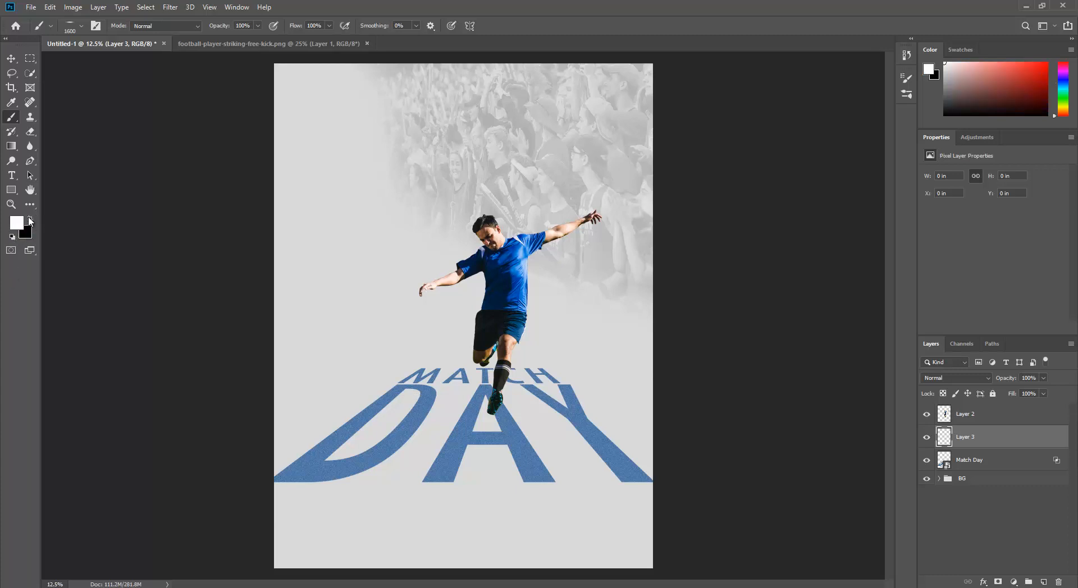
click(31, 219)
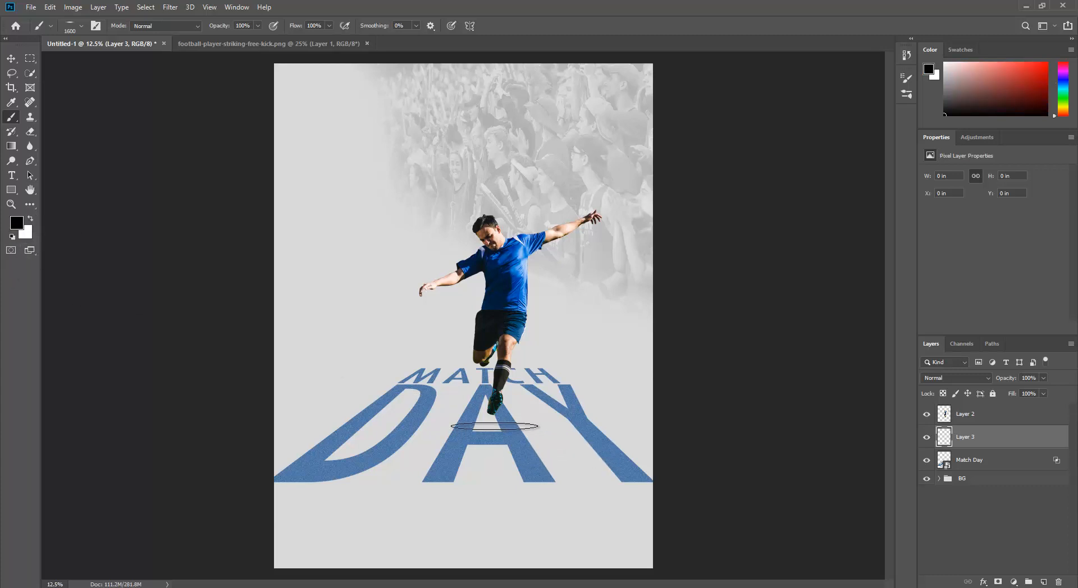
Reduce the brush size to 400 px and paint a flat black shadow beneath each of the player's feet
key(bracketleft)
key(bracketleft)
key(bracketleft)
key(bracketleft)
key(bracketleft)
key(bracketleft)
key(bracketleft)
key(bracketleft)
key(bracketleft)
key(bracketleft)
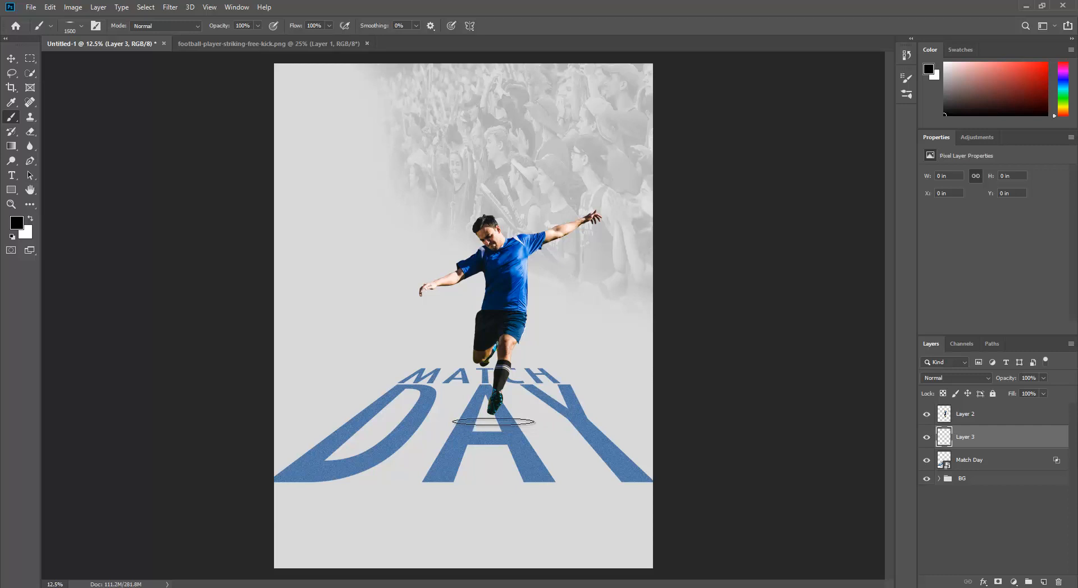
click(491, 418)
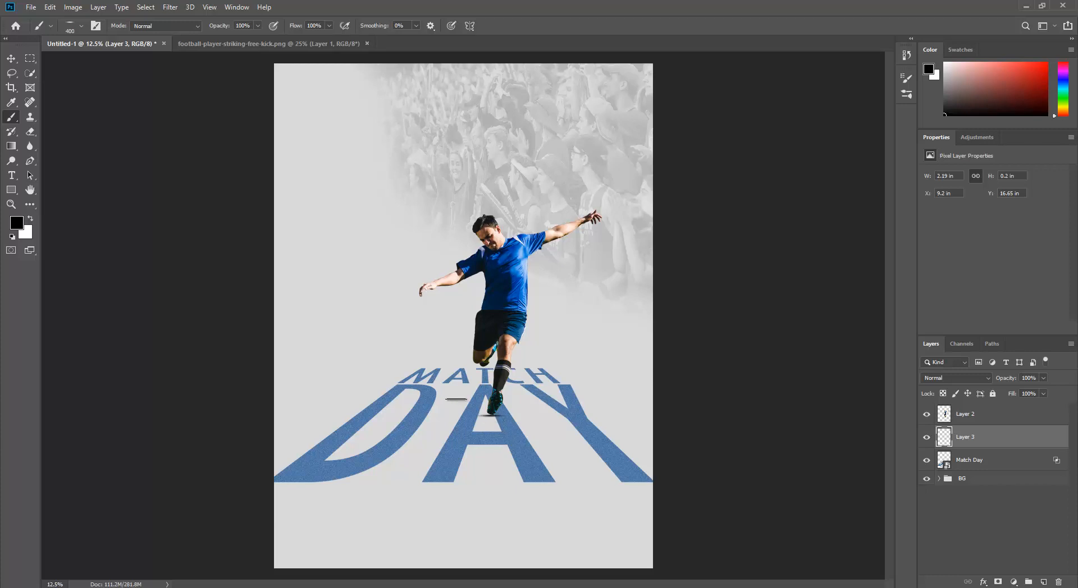
click(485, 366)
key(ctrl+z)
click(484, 384)
Lower the shadow layer's opacity to 55%
click(1043, 379)
drag(1036, 392, 1018, 392)
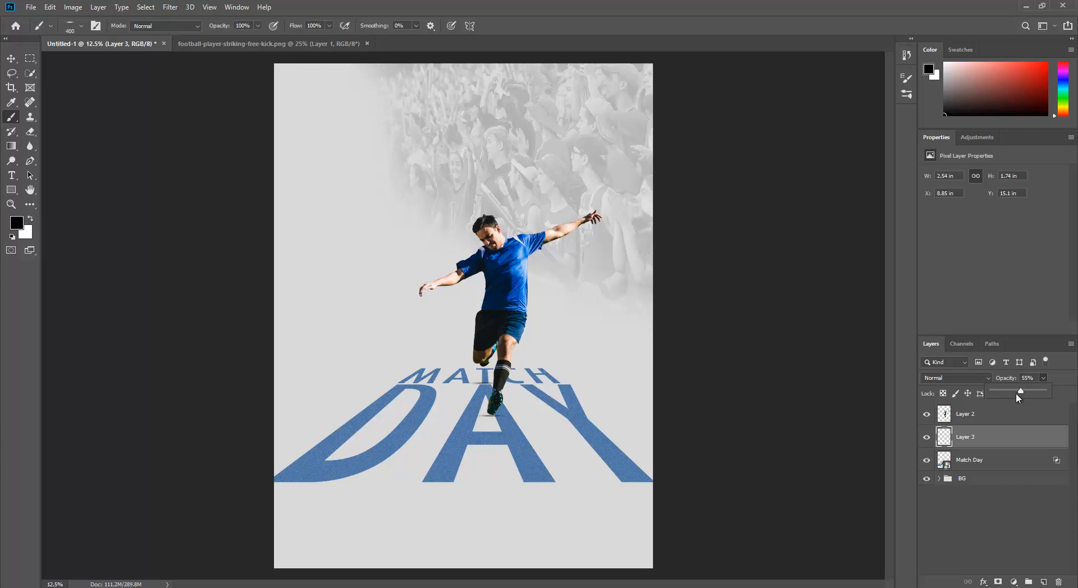
click(990, 300)
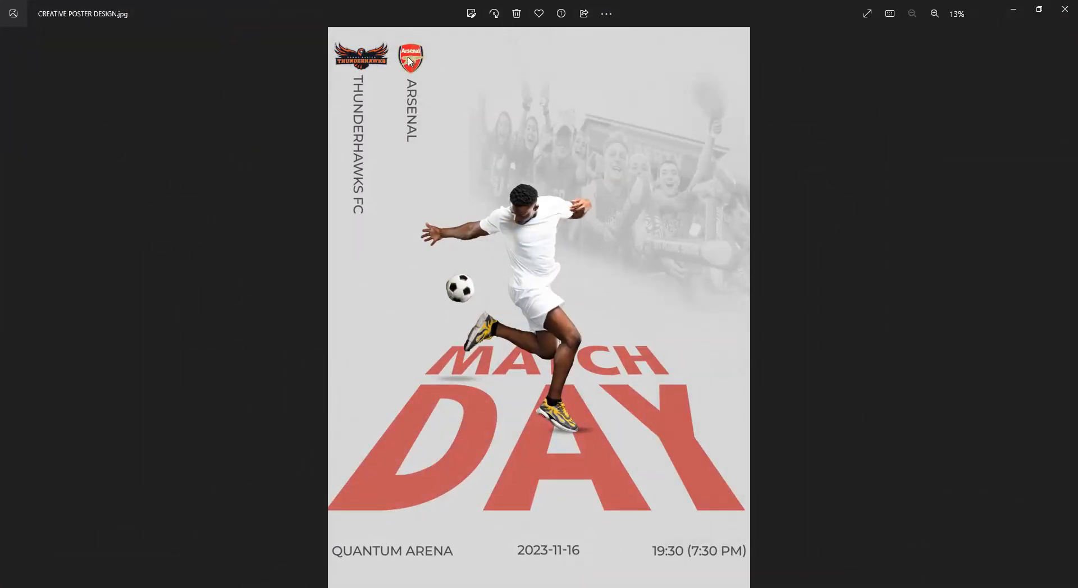
Return from the reference poster and add the text QUANTUM ARENA at the poster's lower left, beneath the DAY title
click(1010, 11)
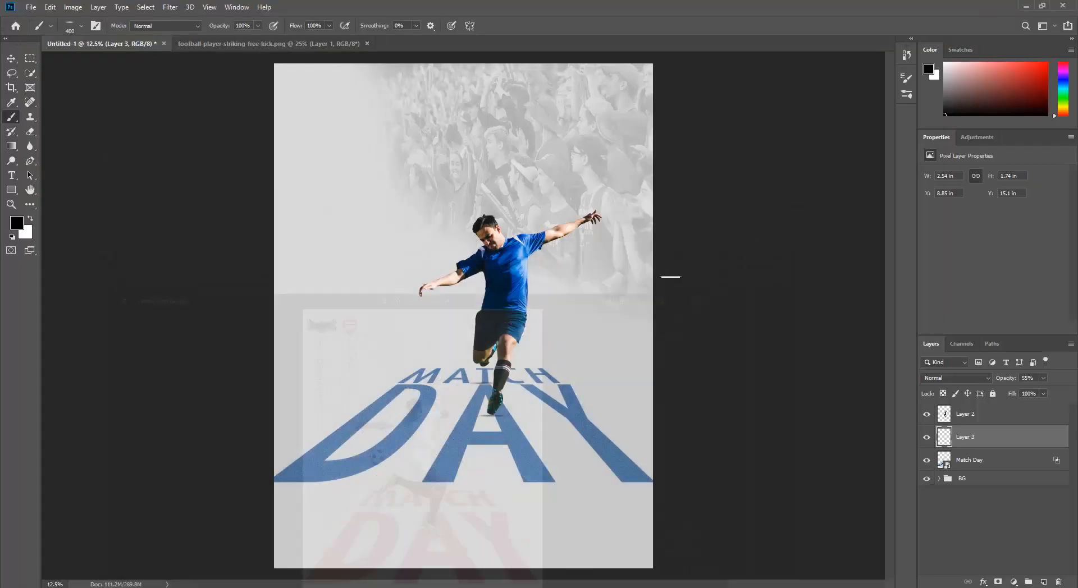
click(326, 525)
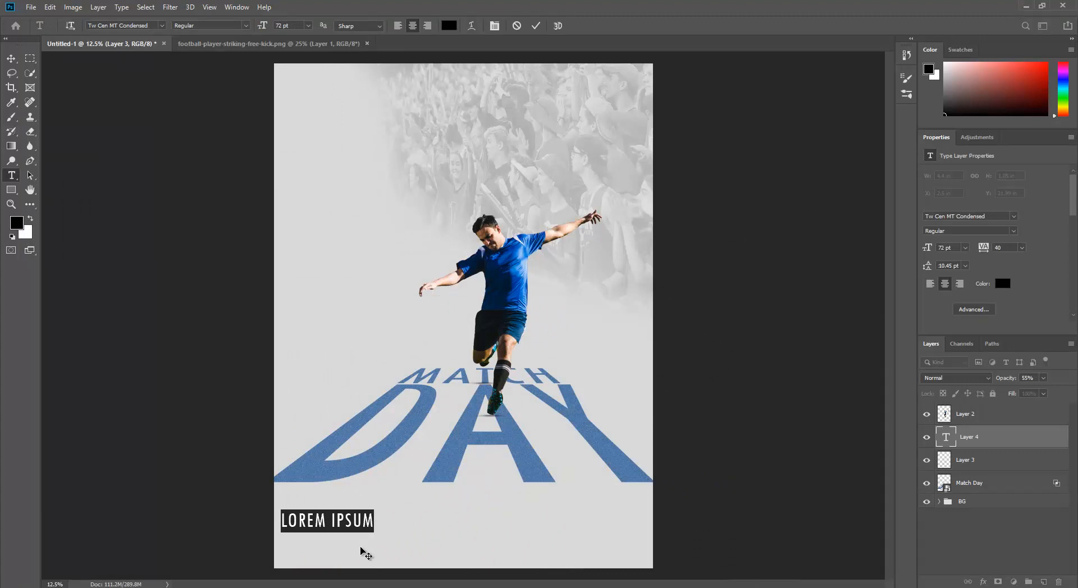
text(QU)
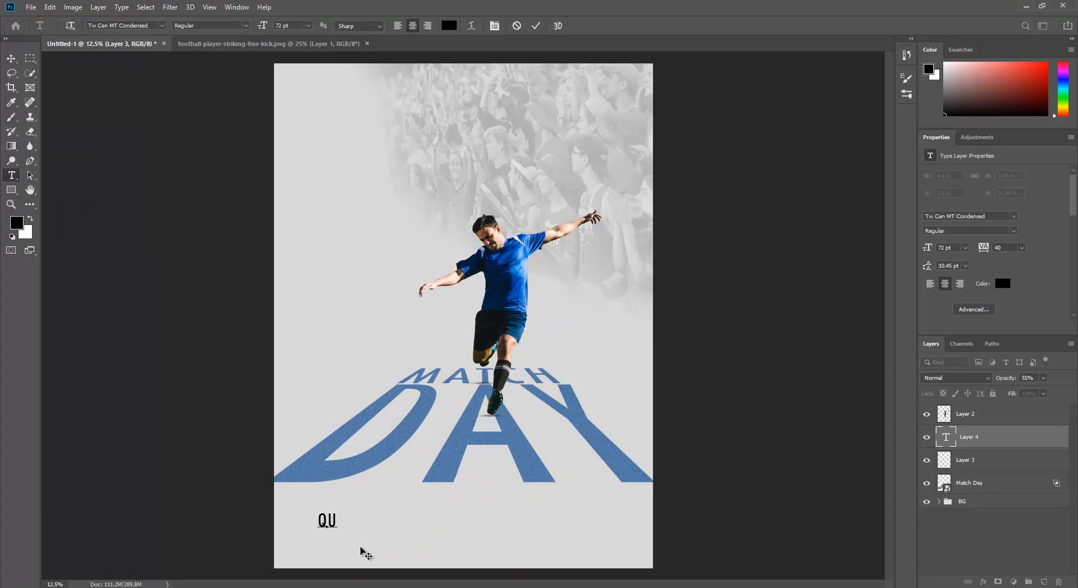
text(ANTUM ARENA)
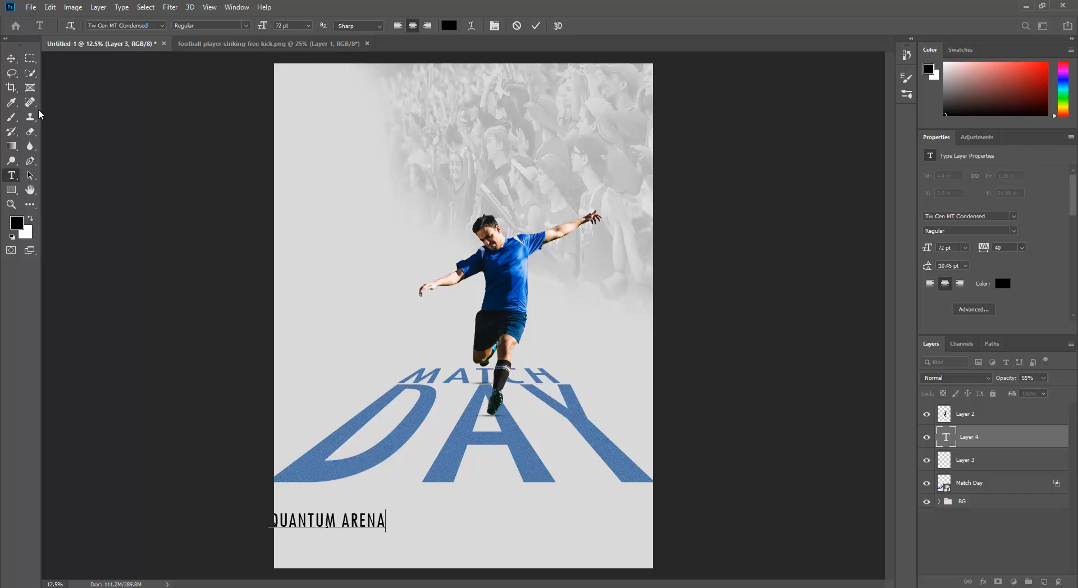
click(12, 58)
drag(329, 530, 344, 528)
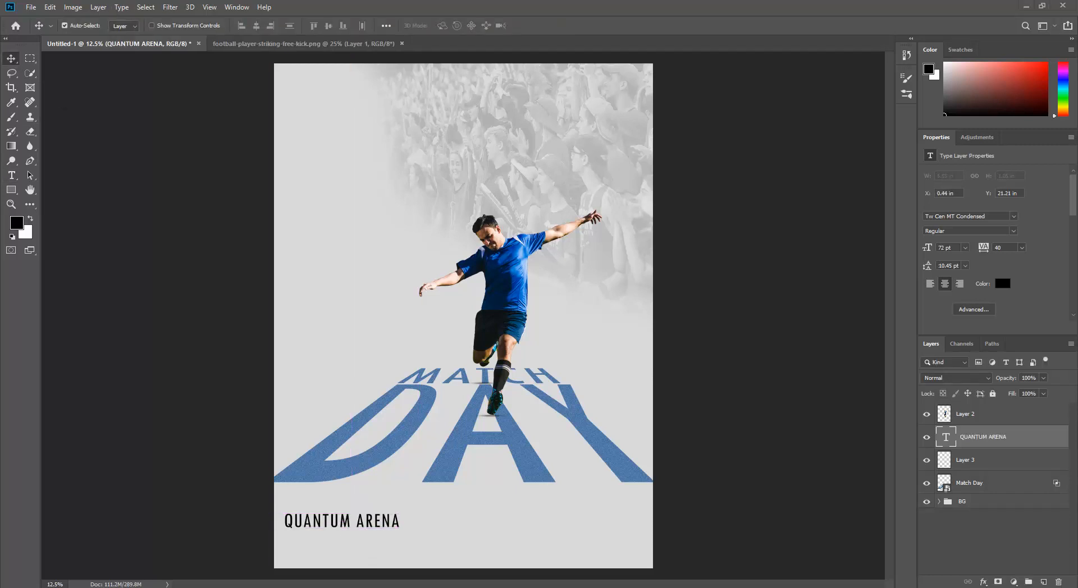